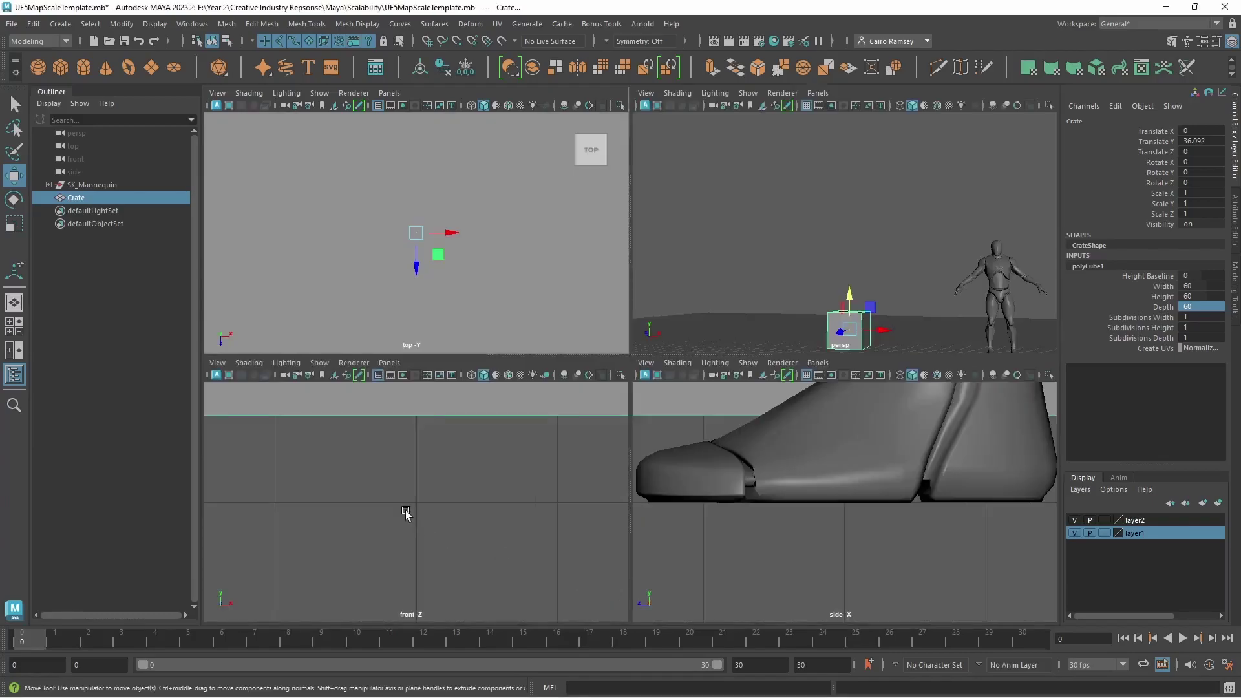
Insert four edge loops on the crate's front face, one close to each of its four outer edges
scroll(459, 376, down, 3)
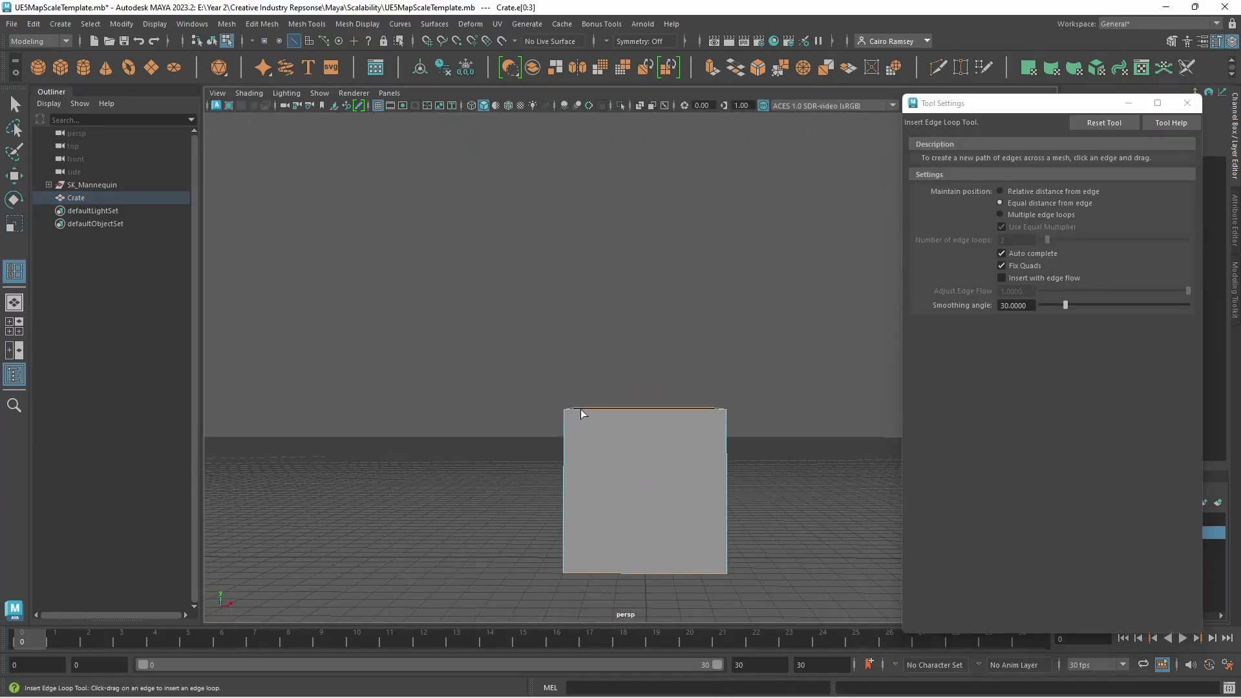
click(579, 412)
click(714, 412)
click(565, 560)
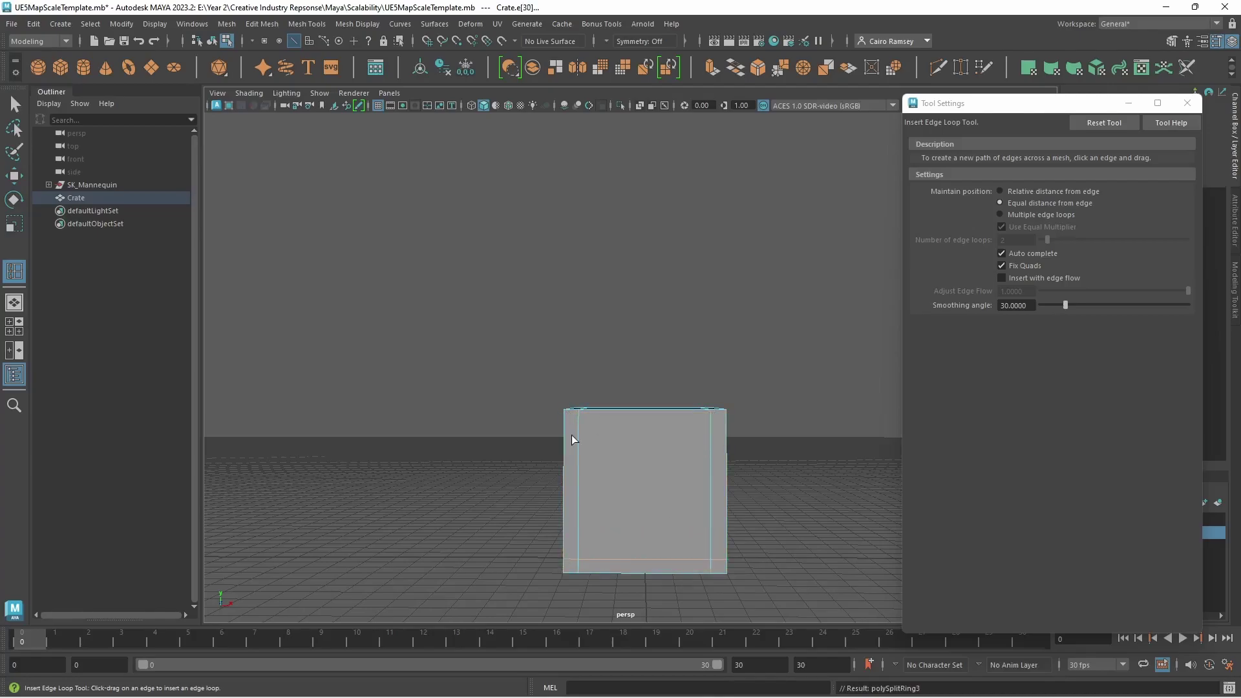
drag(564, 429, 564, 424)
Insert two more edge loops across the crate's depth so the adjacent side and top faces also get a border
scroll(751, 524, up, 2)
scroll(751, 525, down, 4)
alt+drag(775, 446, 652, 469)
click(602, 406)
scroll(533, 410, up, 4)
drag(440, 444, 442, 444)
click(661, 512)
Use Multi-Cut to cut two parallel diagonals across the inner panel of one crate side, from upper left to lower right
alt+drag(660, 512, 688, 471)
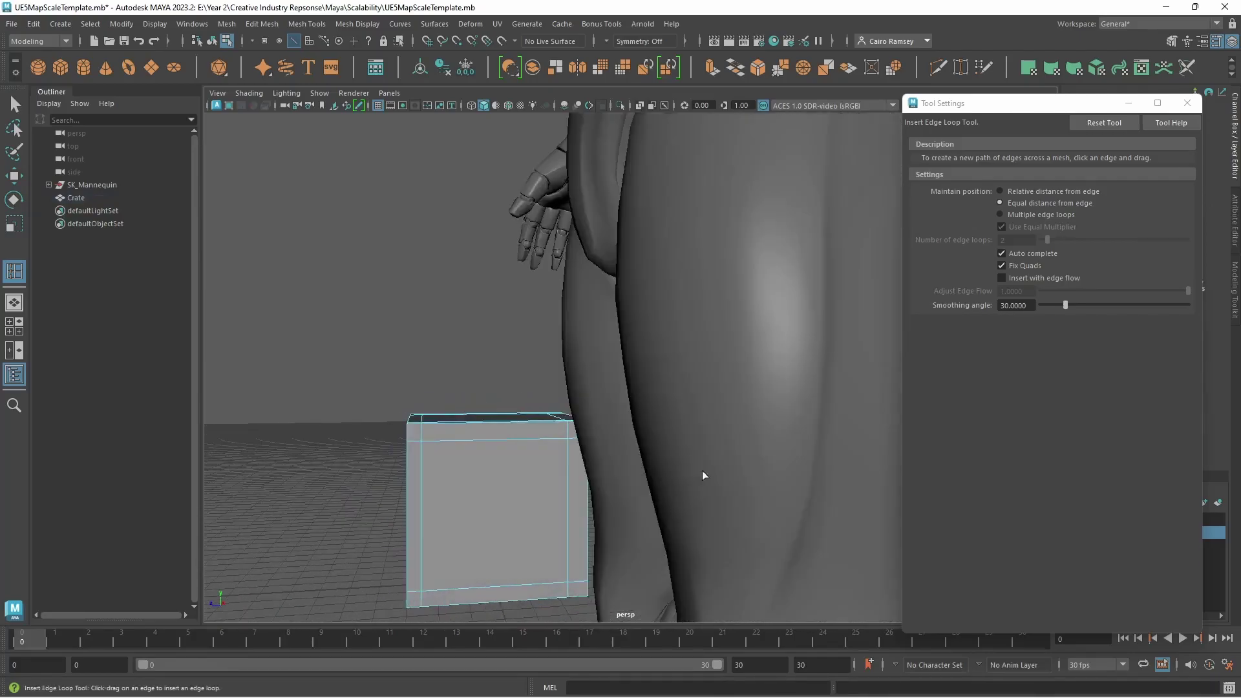
key(ctrl+shift+x)
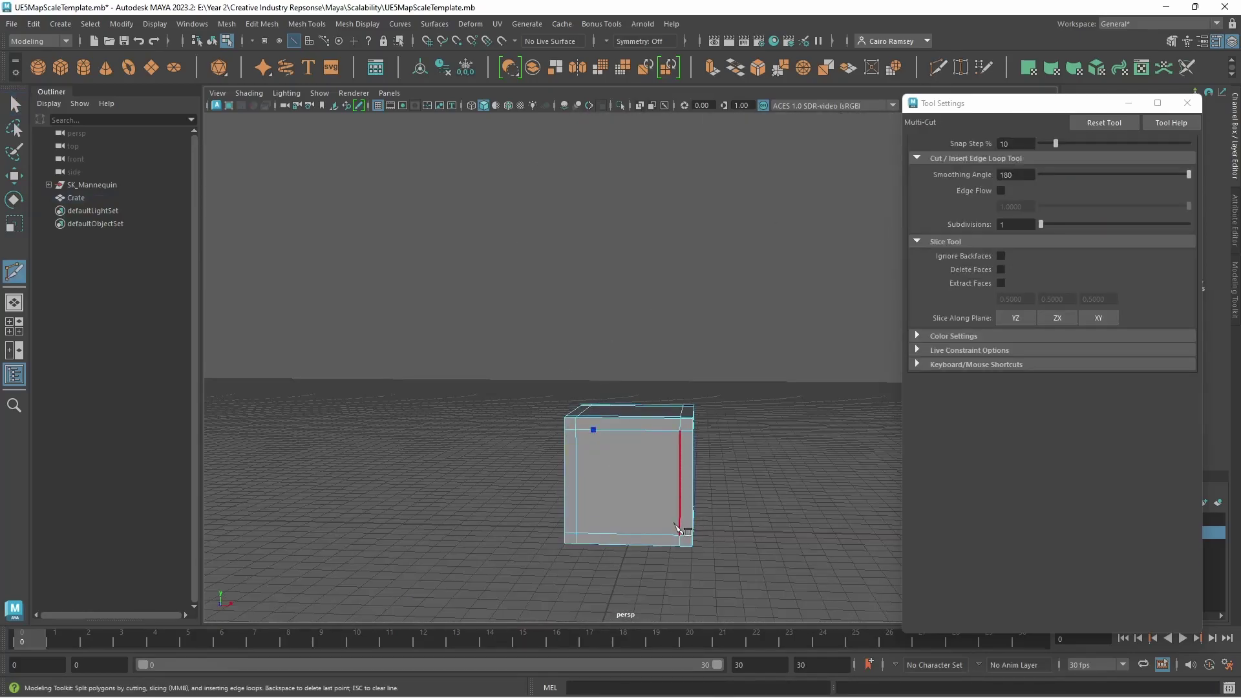
click(581, 440)
alt+right_drag(593, 433, 678, 504)
alt+middle_drag(678, 504, 554, 375)
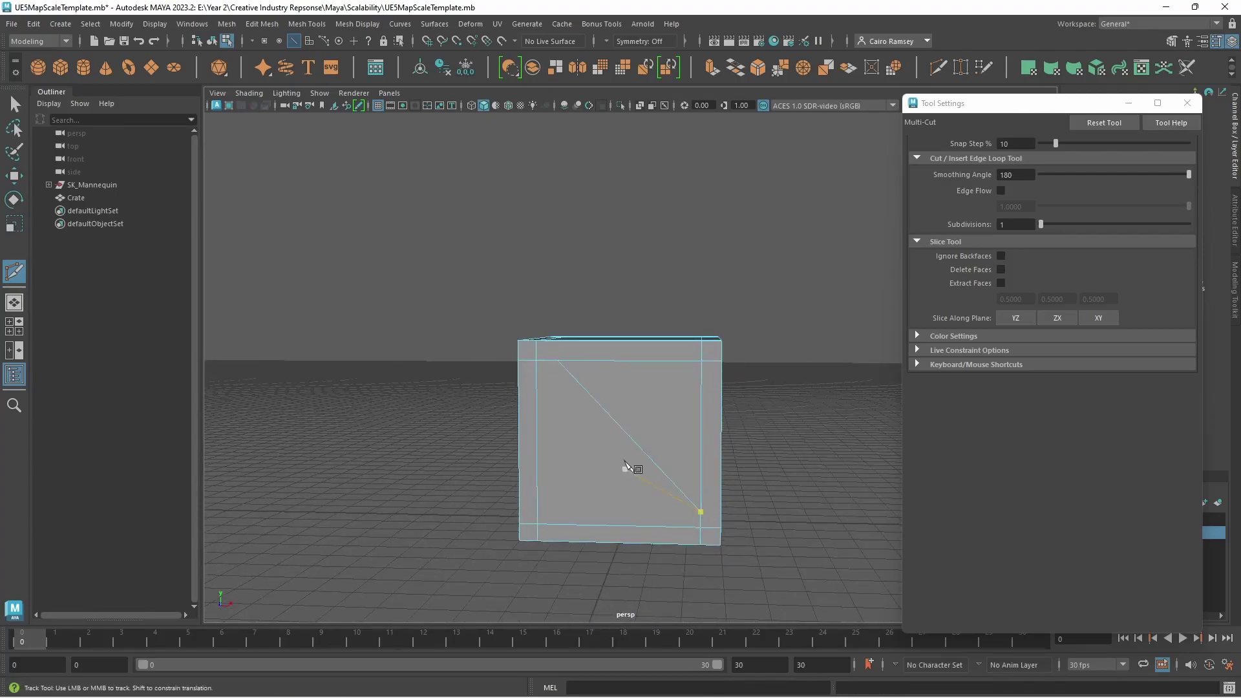
click(537, 374)
right_click(683, 528)
Cut two parallel diagonals in the opposite direction on the same panel to complete the X-shaped brace
click(683, 361)
click(539, 512)
right_click(727, 369)
click(702, 378)
click(552, 524)
Undo the most recent stray operations on the crate
key(ctrl+z)
key(ctrl+z)
key(ctrl+z)
key(ctrl+z)
key(ctrl+z)
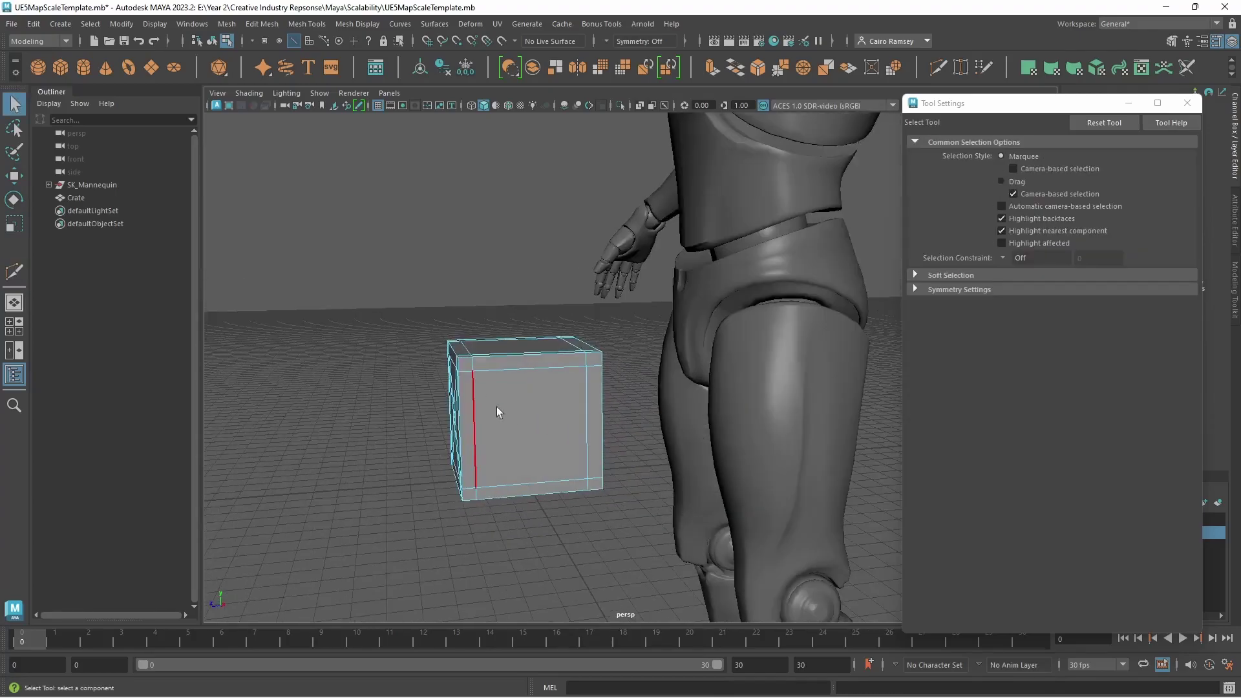
Try hiding the SK_Mannequin to clear the view around the crate
click(788, 215)
key(h)
right_drag(760, 236, 814, 221)
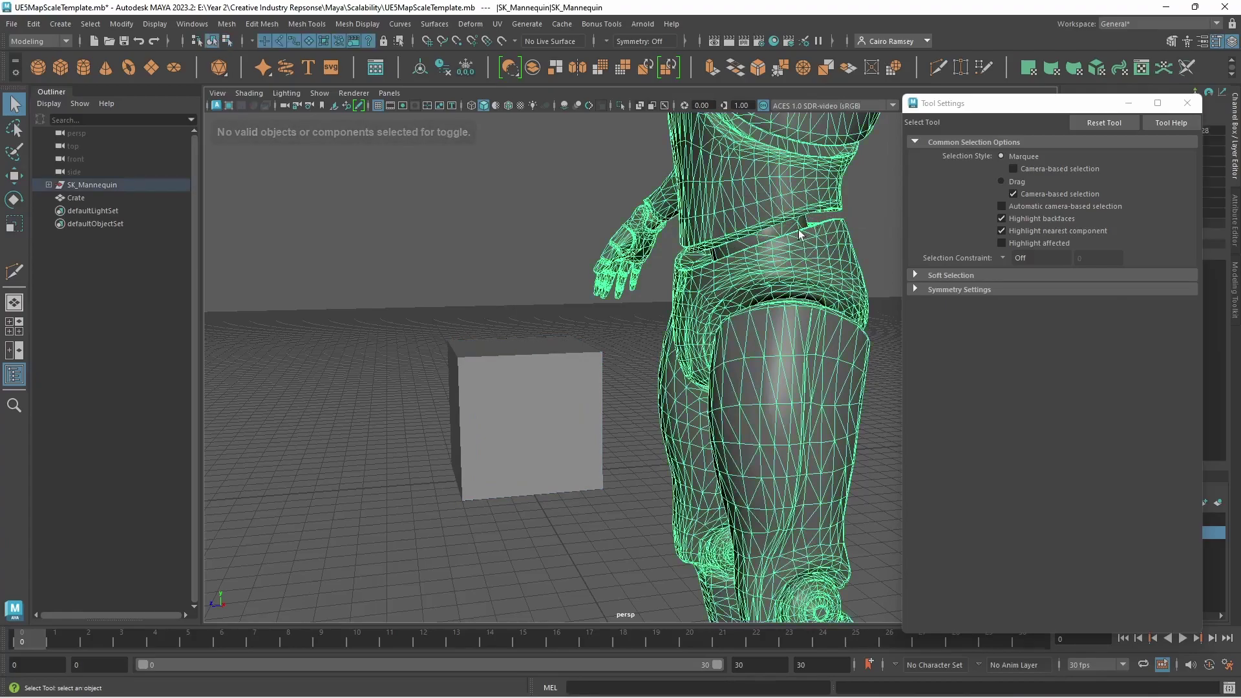
key(ctrl+h)
click(558, 420)
key(ctrl+z)
key(ctrl+z)
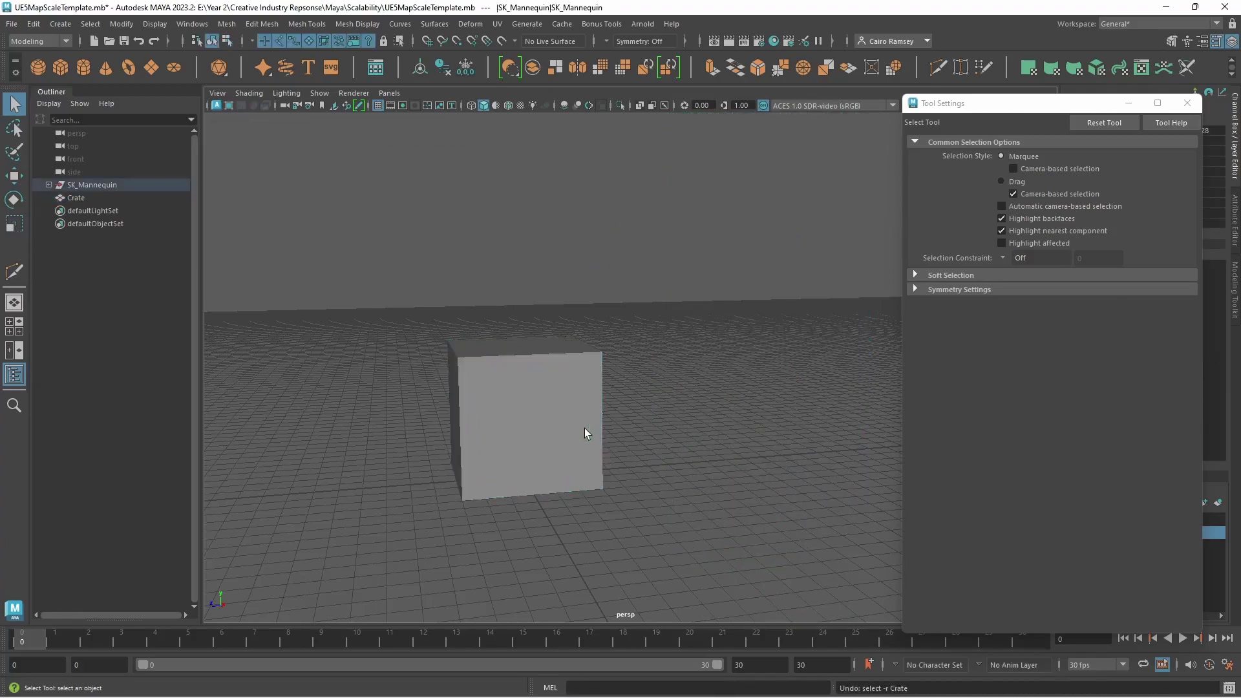
Isolate the Crate in the perspective view and frame it on an uncut side face
click(530, 401)
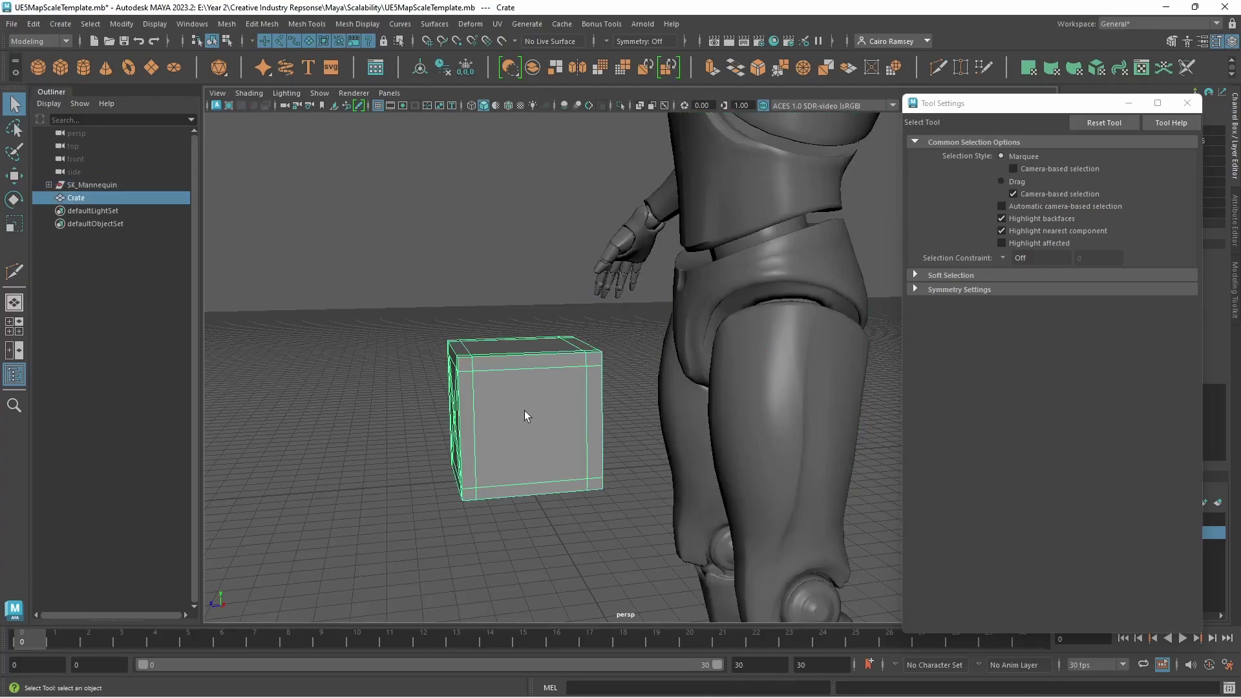
key(ctrl+1)
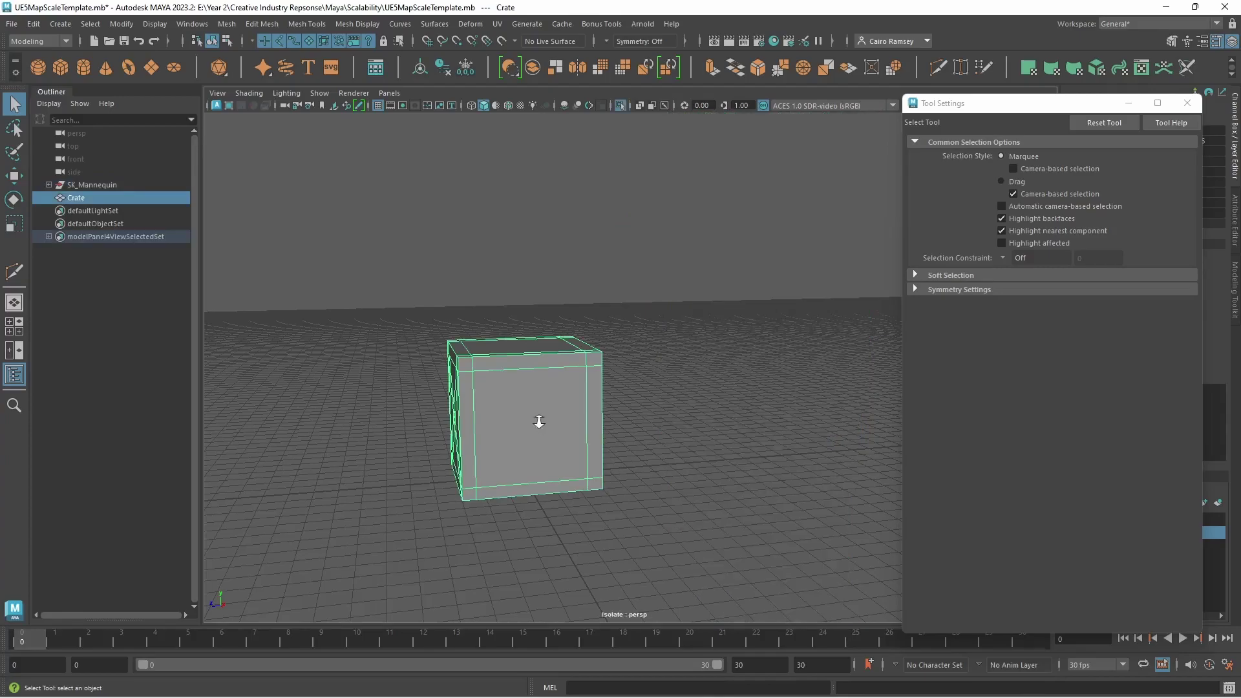
key(f)
alt+drag(637, 395, 608, 384)
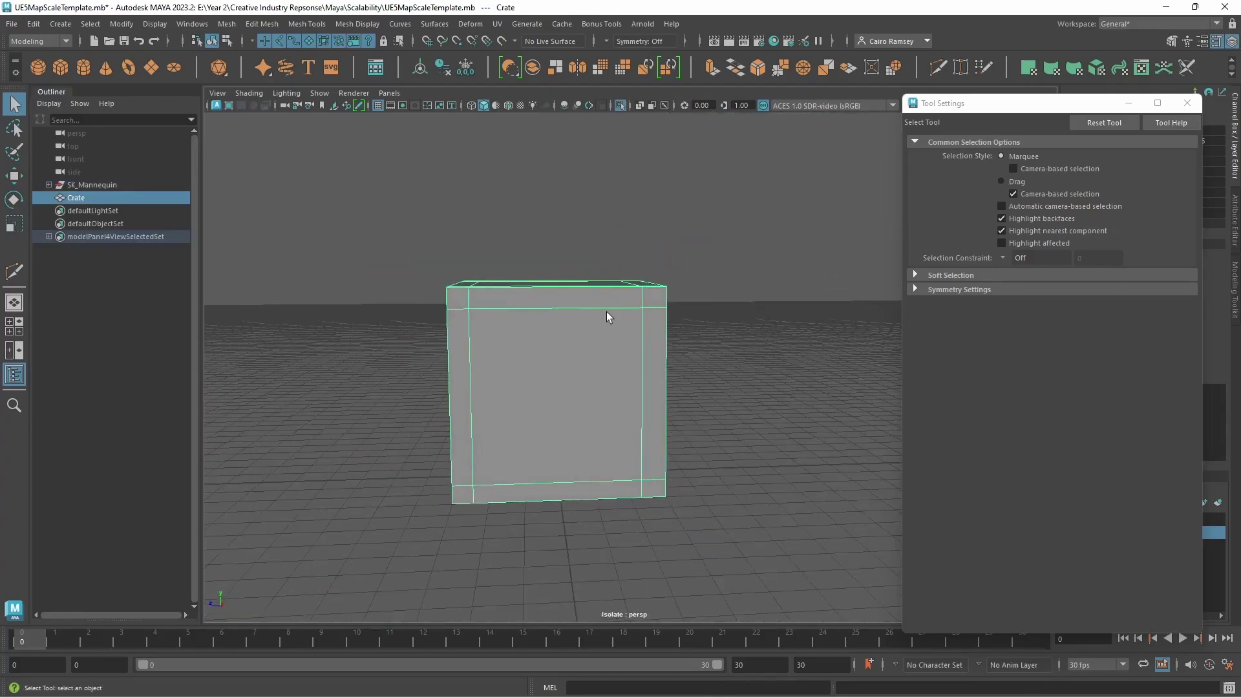
Use Multi-Cut to cut two parallel diagonals from upper left to lower right across this side's inner panel
click(938, 69)
click(488, 309)
right_click(642, 465)
click(469, 325)
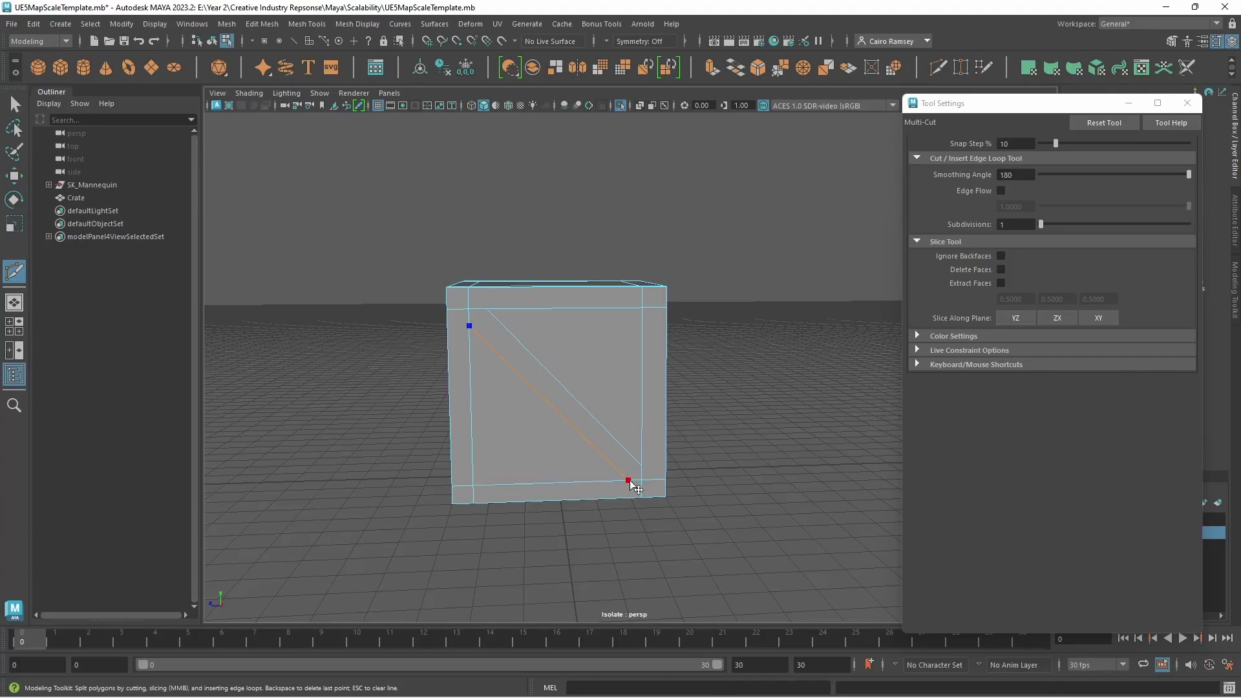
click(622, 481)
right_click(622, 481)
Cut the two opposite parallel diagonals on this side, redoing the misplaced upper-right start point, to finish its X brace
click(622, 308)
click(642, 328)
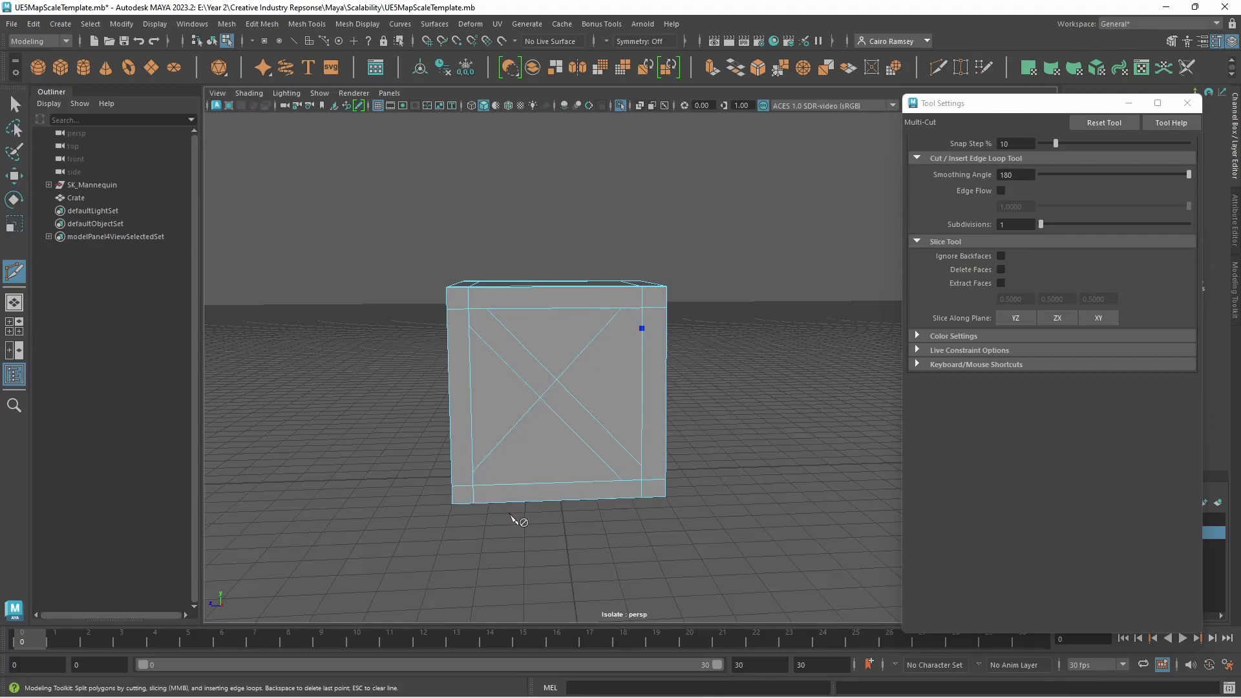
key(ctrl+z)
click(631, 308)
click(642, 328)
Cut crossing pairs of parallel diagonals on the third side face of the crate to form its X brace
alt+drag(767, 429, 619, 414)
click(540, 301)
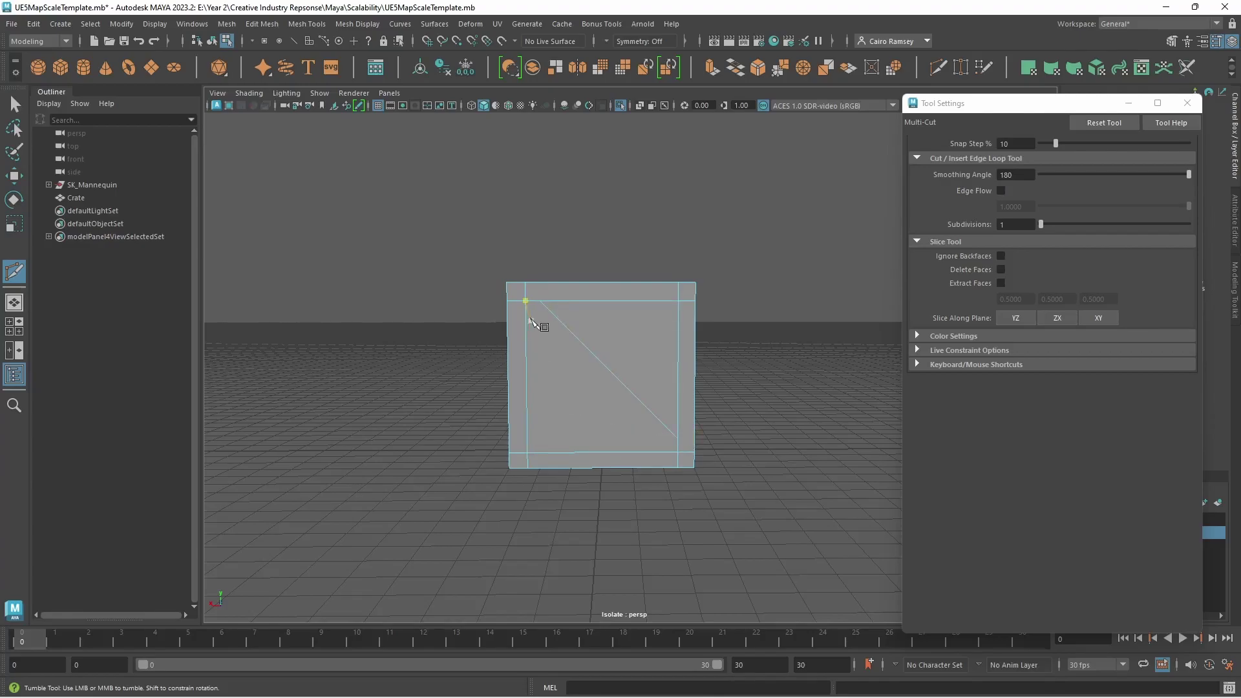
click(526, 319)
click(664, 300)
click(678, 319)
key(ctrl+z)
click(681, 324)
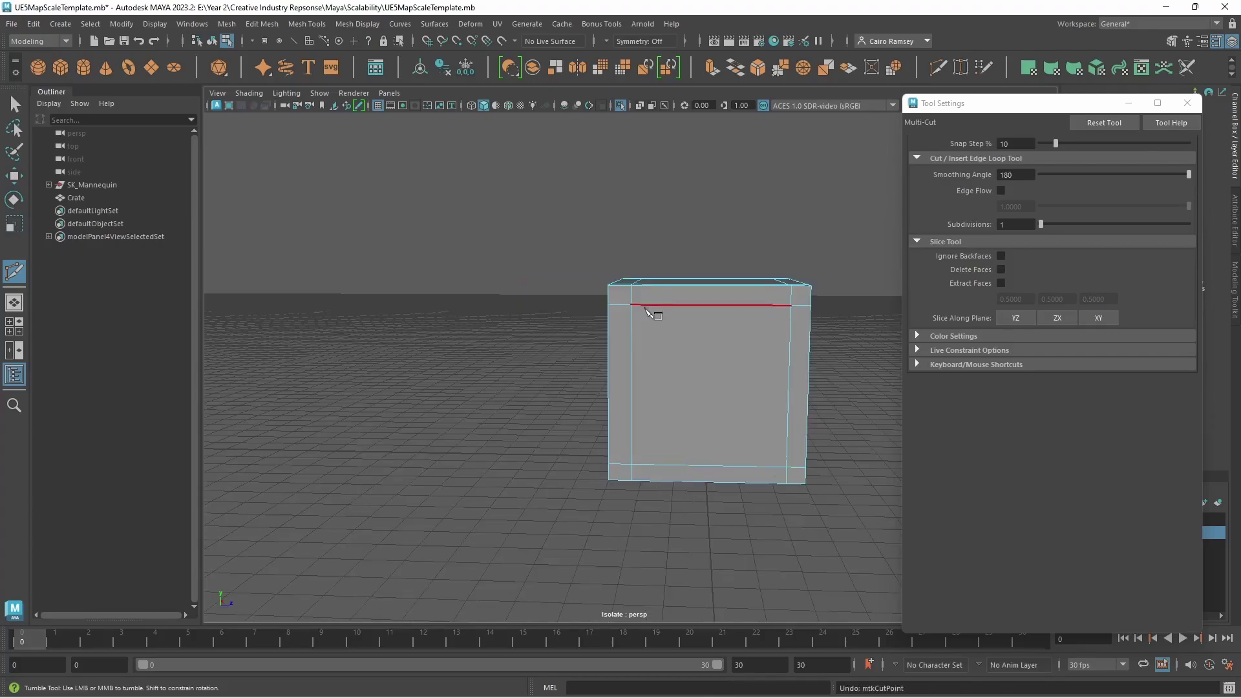
Cut two crossing pairs of parallel diagonals on the remaining uncut side face to form its X brace
click(647, 306)
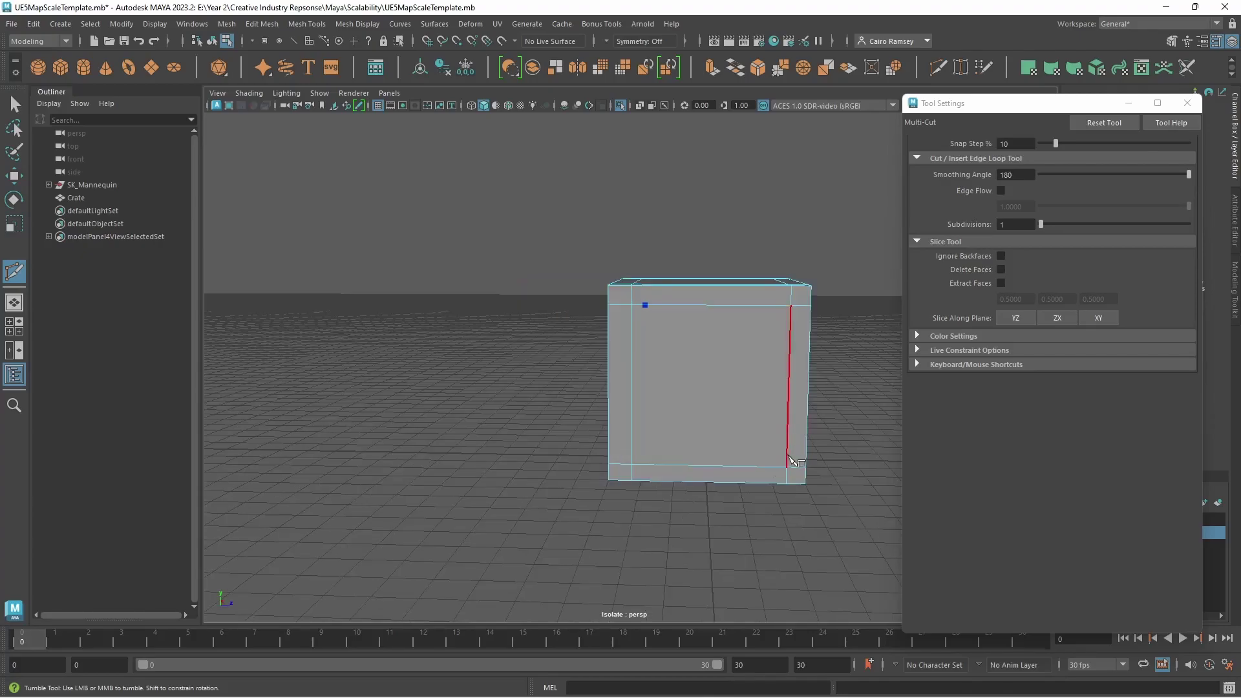
click(631, 322)
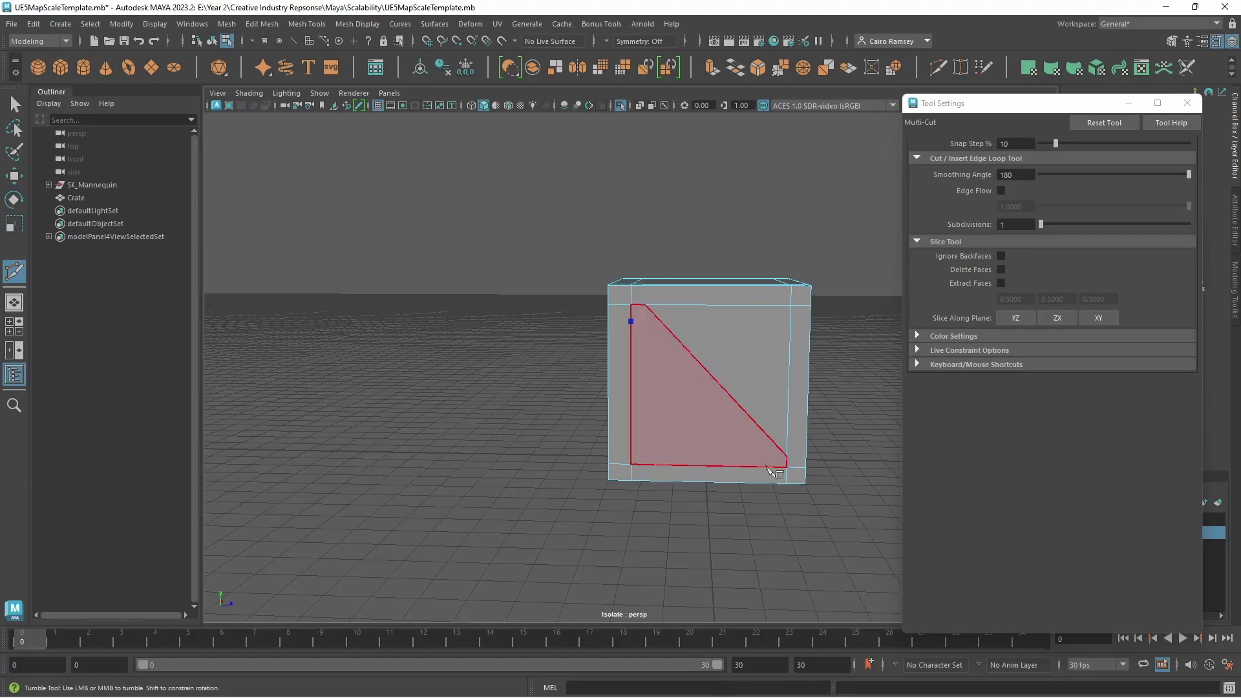
click(769, 467)
right_click(769, 467)
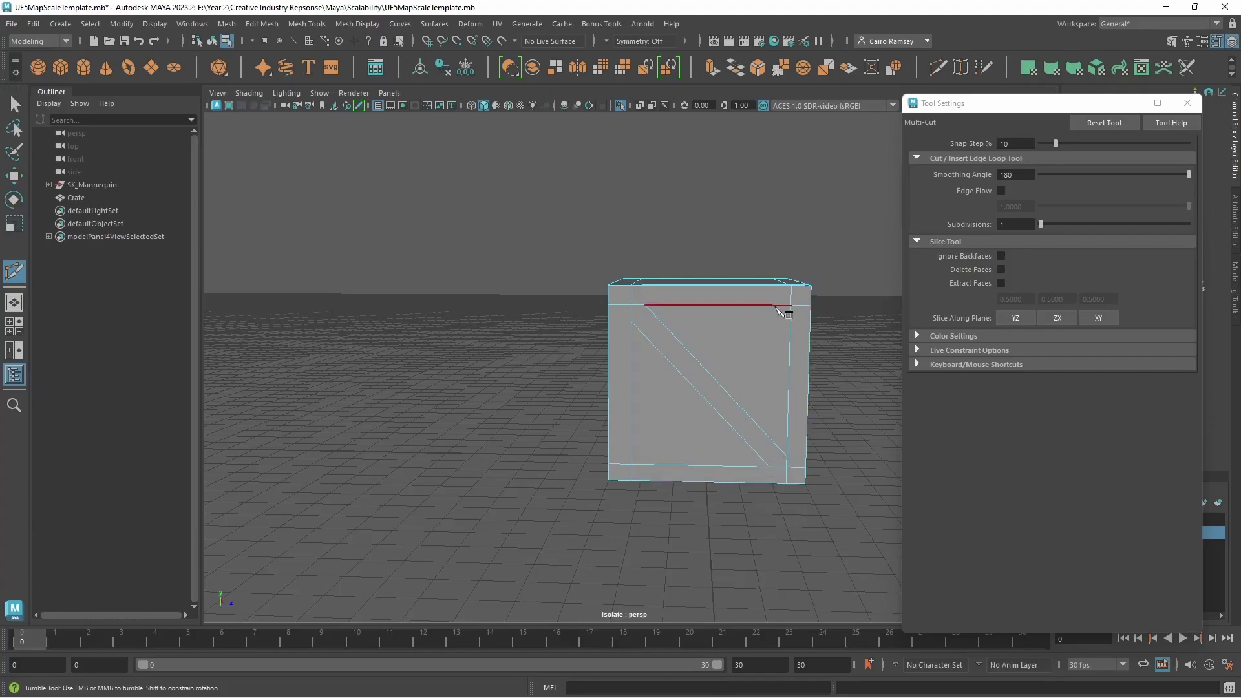
click(631, 464)
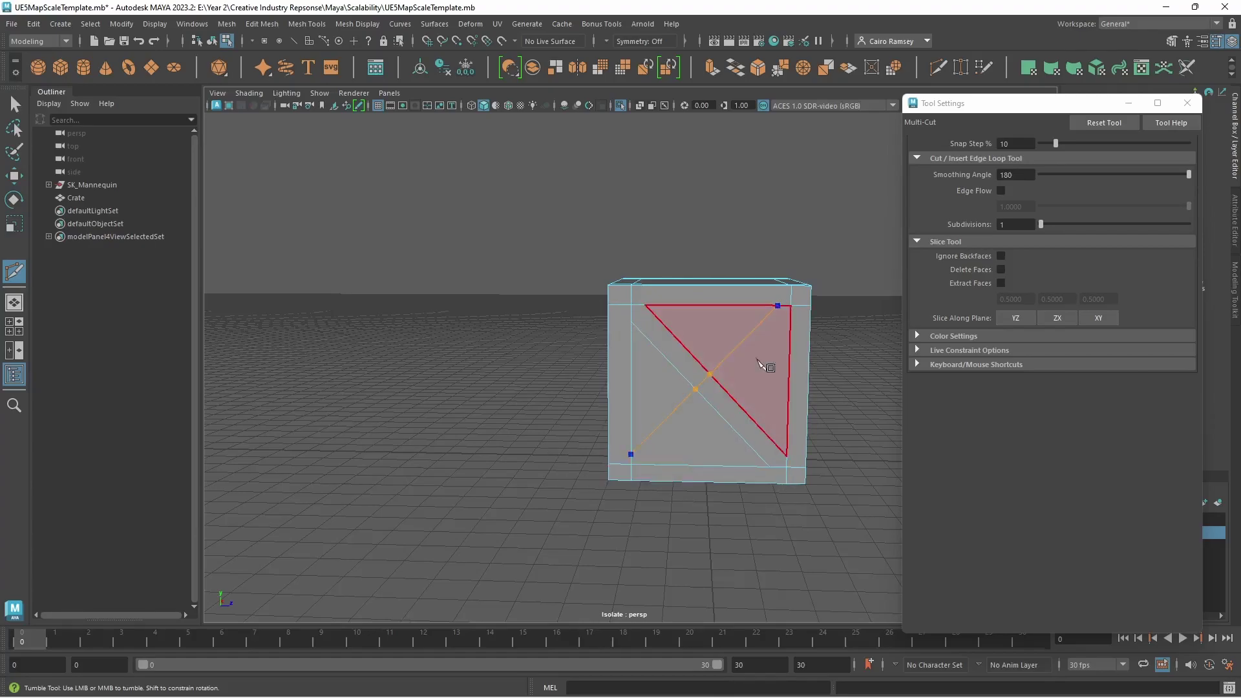
click(791, 323)
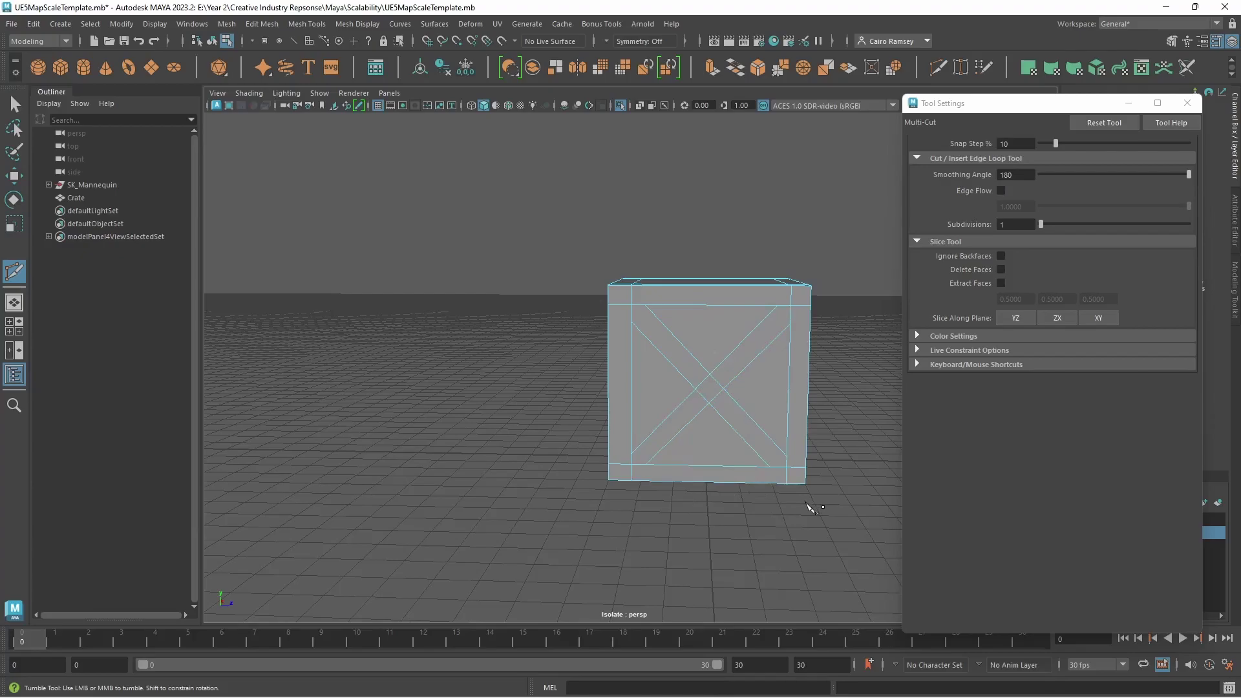
In the top orthographic view, cut two parallel diagonals from upper left to lower right across the crate's top panel
alt+drag(811, 508, 695, 299)
key(space)
key(space)
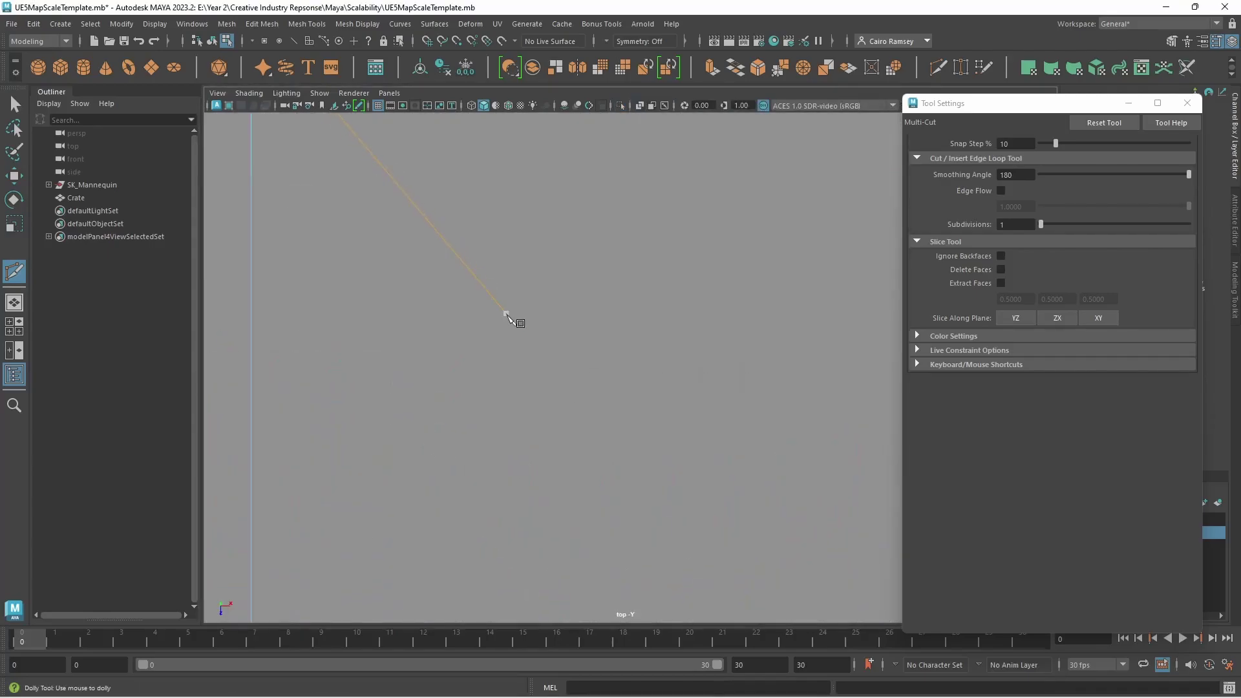
scroll(507, 316, down, 5)
key(Escape)
alt+middle_drag(603, 367, 568, 381)
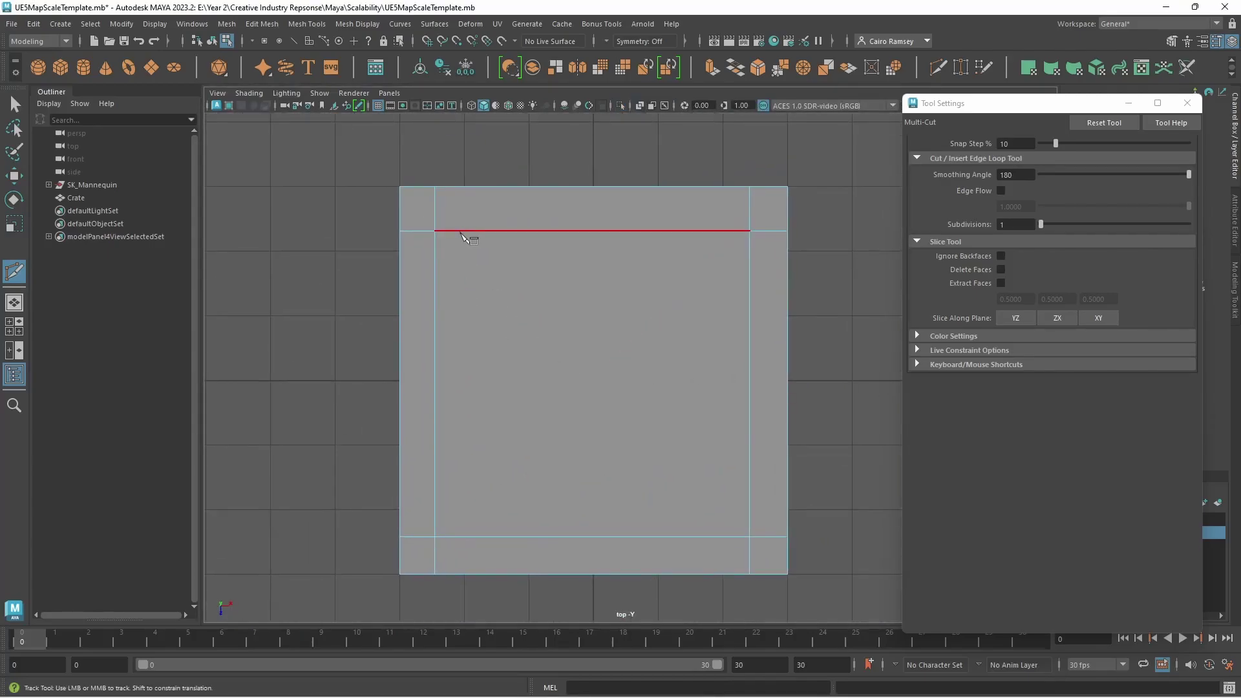
click(464, 231)
key(ctrl+z)
click(465, 231)
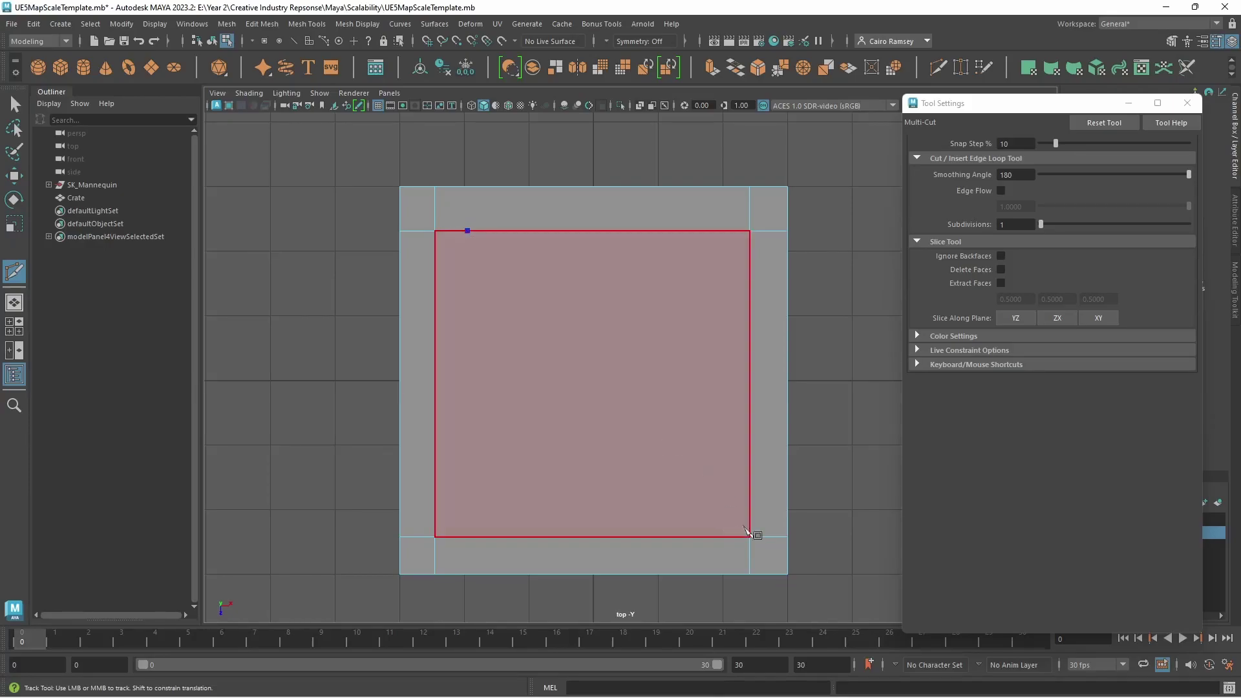
click(748, 511)
key(Return)
click(435, 256)
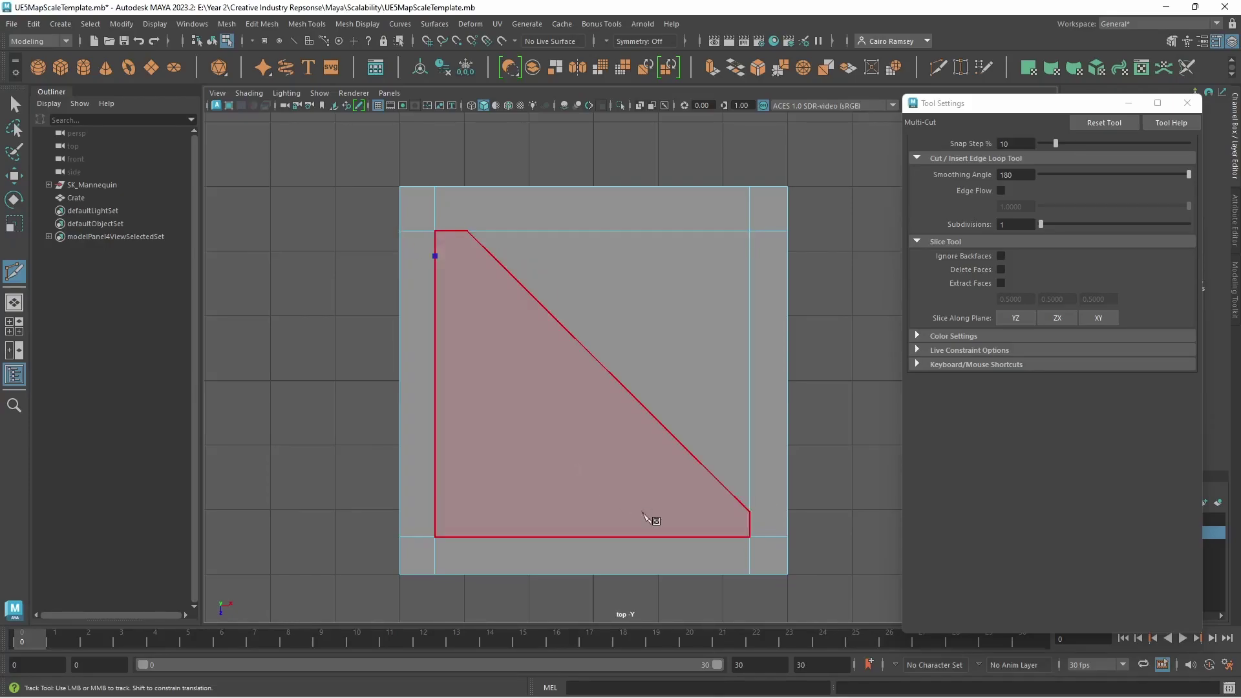
click(719, 537)
key(Return)
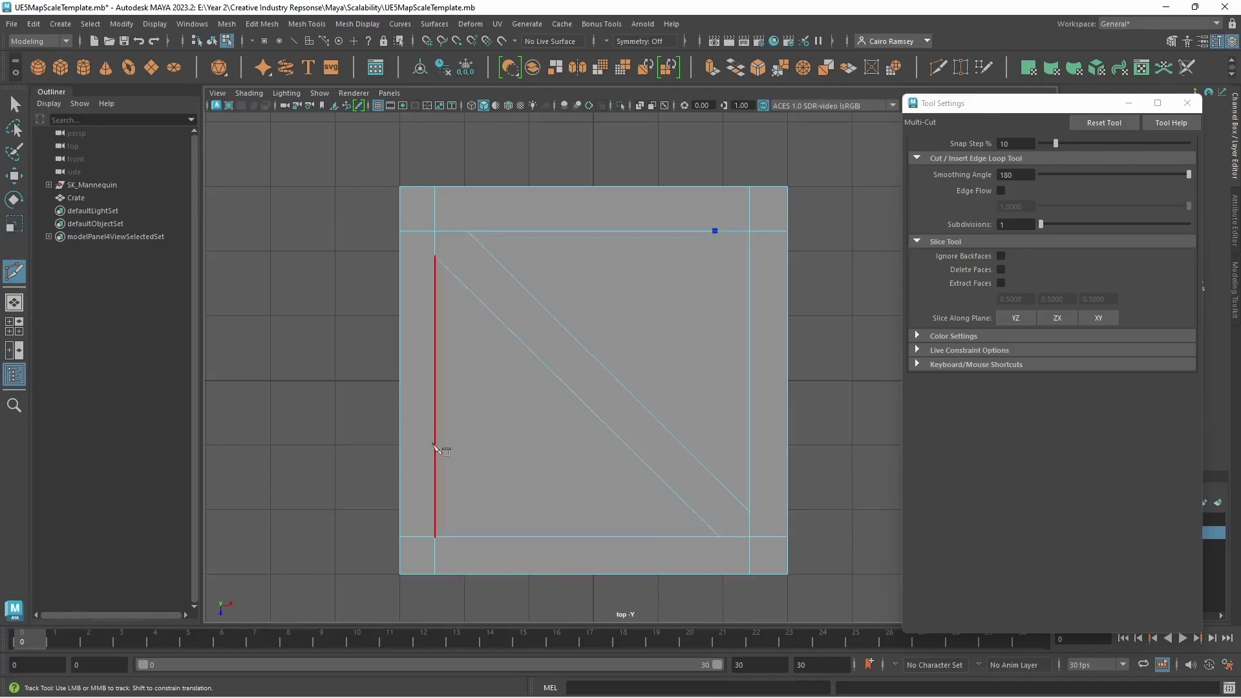
Cut two parallel diagonals from upper right to lower left on the top panel to complete its X brace
click(721, 231)
click(435, 510)
key(Return)
click(750, 259)
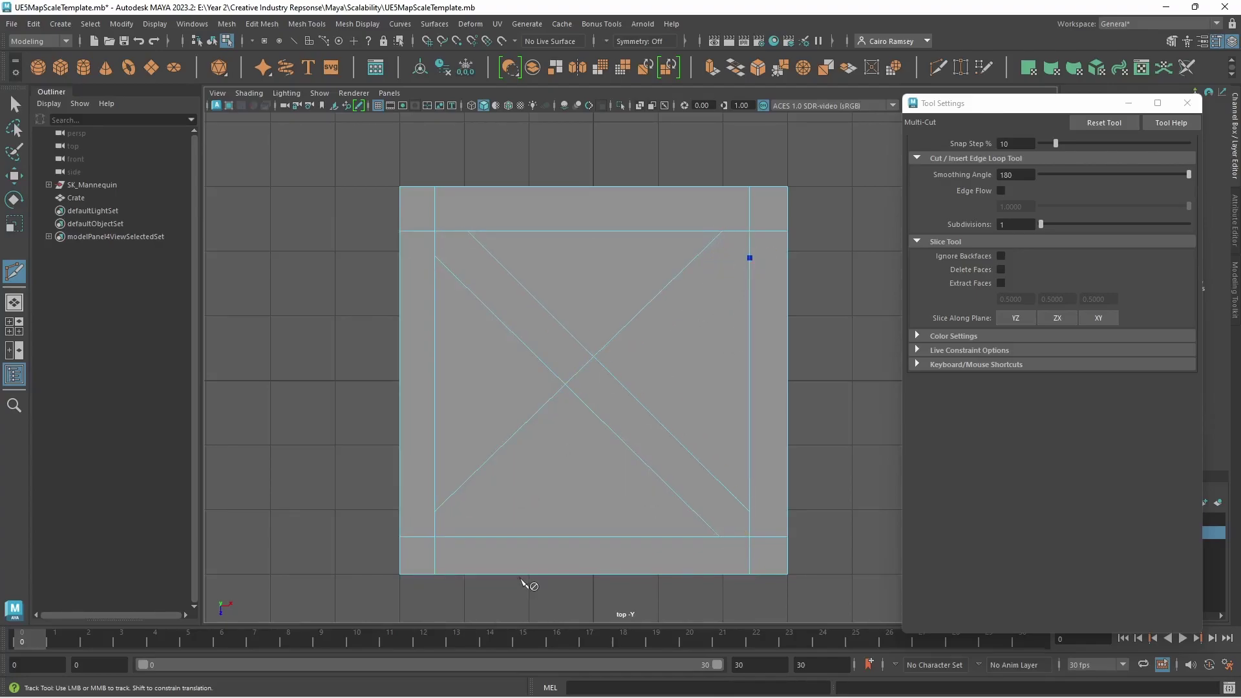
click(462, 537)
key(Return)
Look at the crate from below and cut two parallel diagonals from upper left to lower right across its bottom panel
drag(995, 110, 1062, 223)
click(1022, 153)
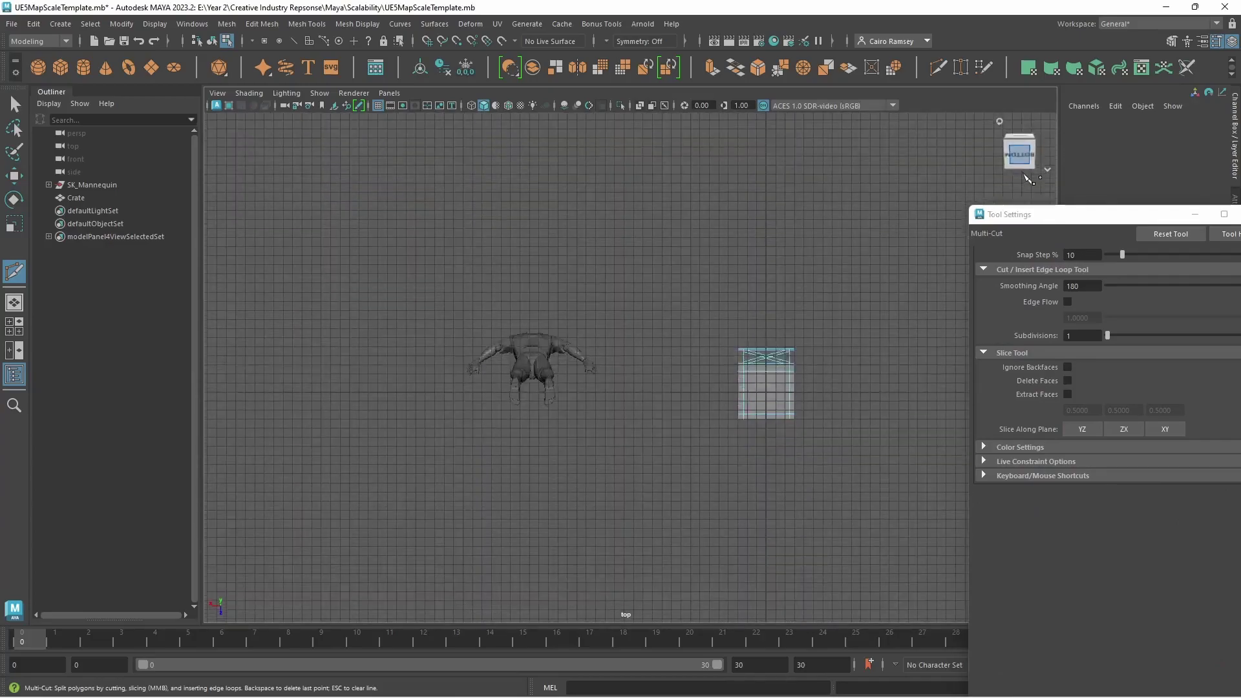
scroll(805, 323, up, 5)
scroll(789, 368, up, 3)
alt+middle_drag(950, 361, 612, 350)
scroll(712, 357, up, 4)
click(596, 255)
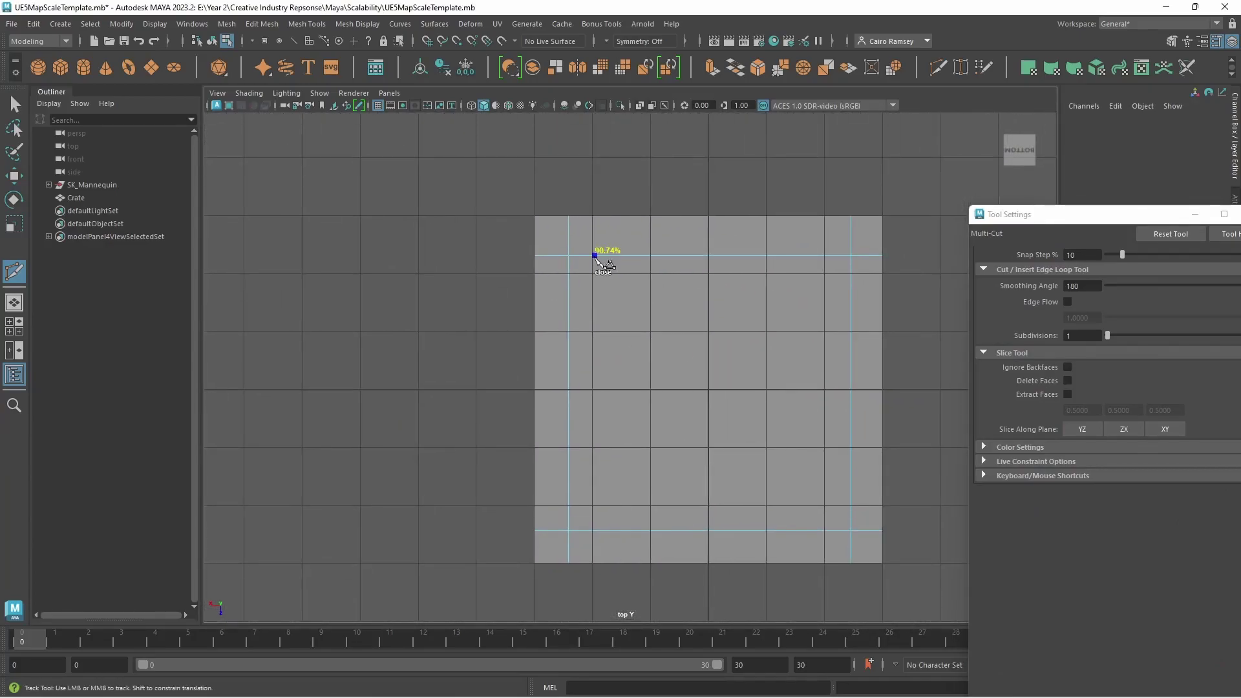
click(569, 283)
click(824, 530)
Cut the opposite pair of parallel diagonals on the bottom panel to complete its X brace
click(826, 255)
click(569, 504)
right_click(819, 325)
click(850, 281)
click(598, 531)
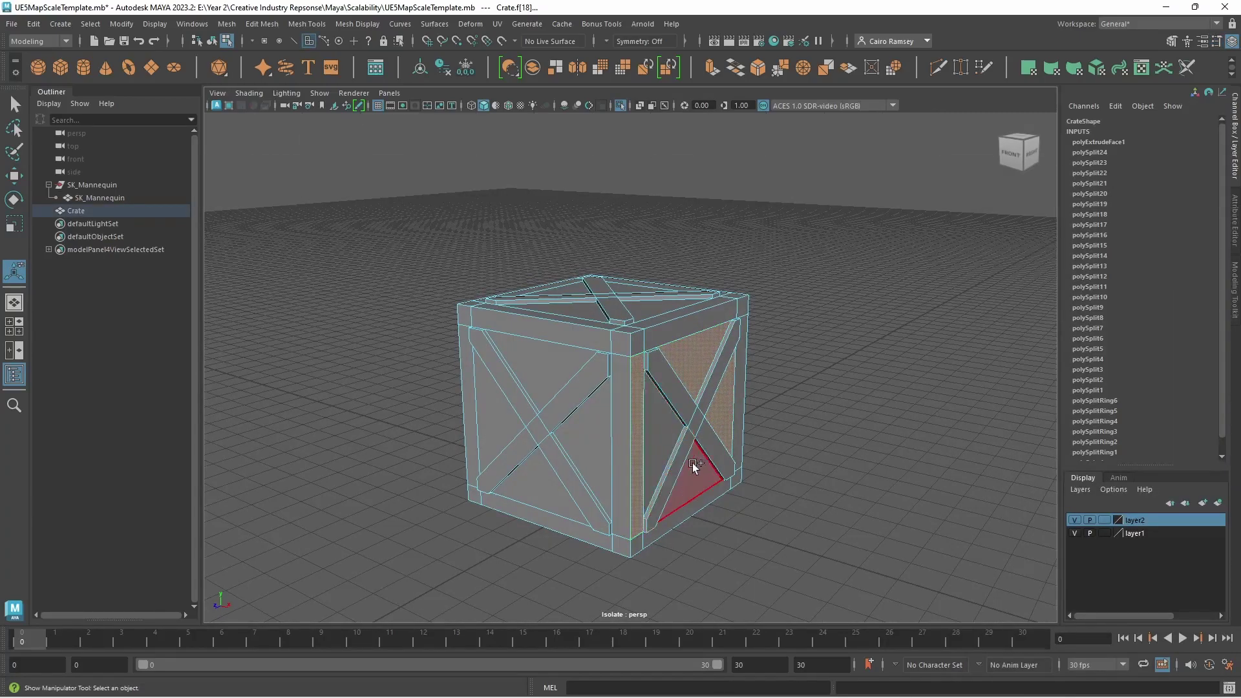
Add the triangular panel faces between the braces on the remaining crate sides and top to the selection
shift+click(581, 421)
shift+click(535, 373)
shift+click(476, 396)
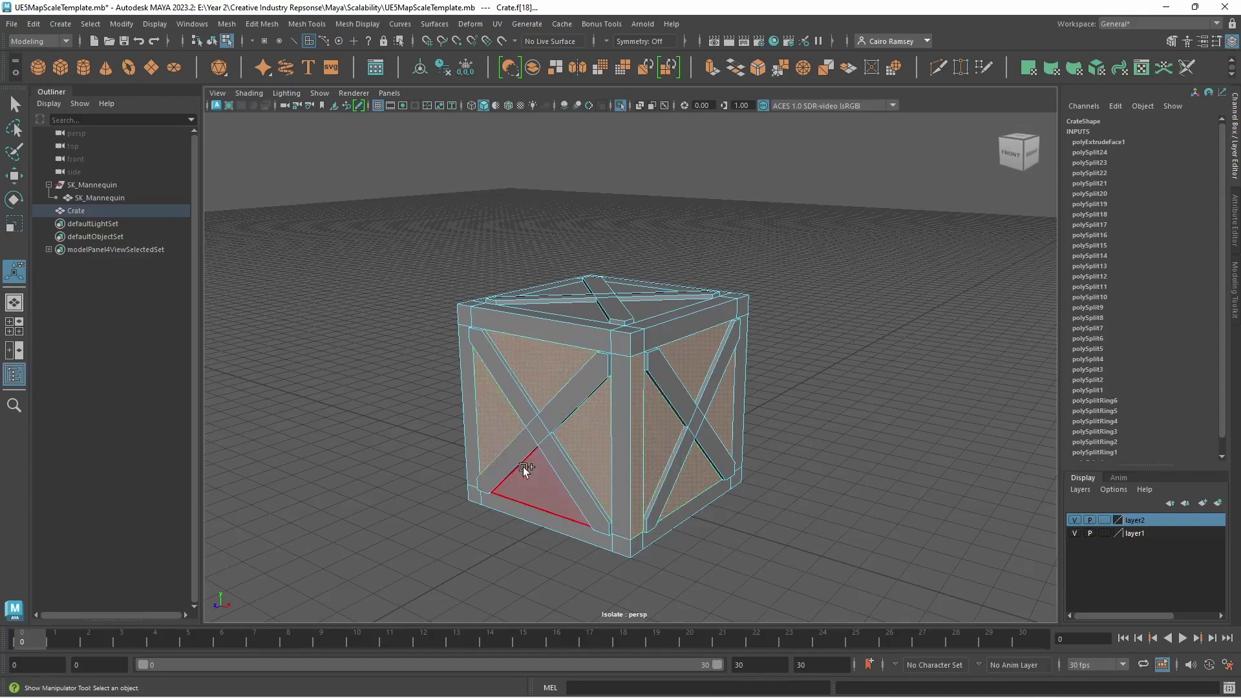
shift+click(523, 467)
alt+drag(654, 313, 596, 369)
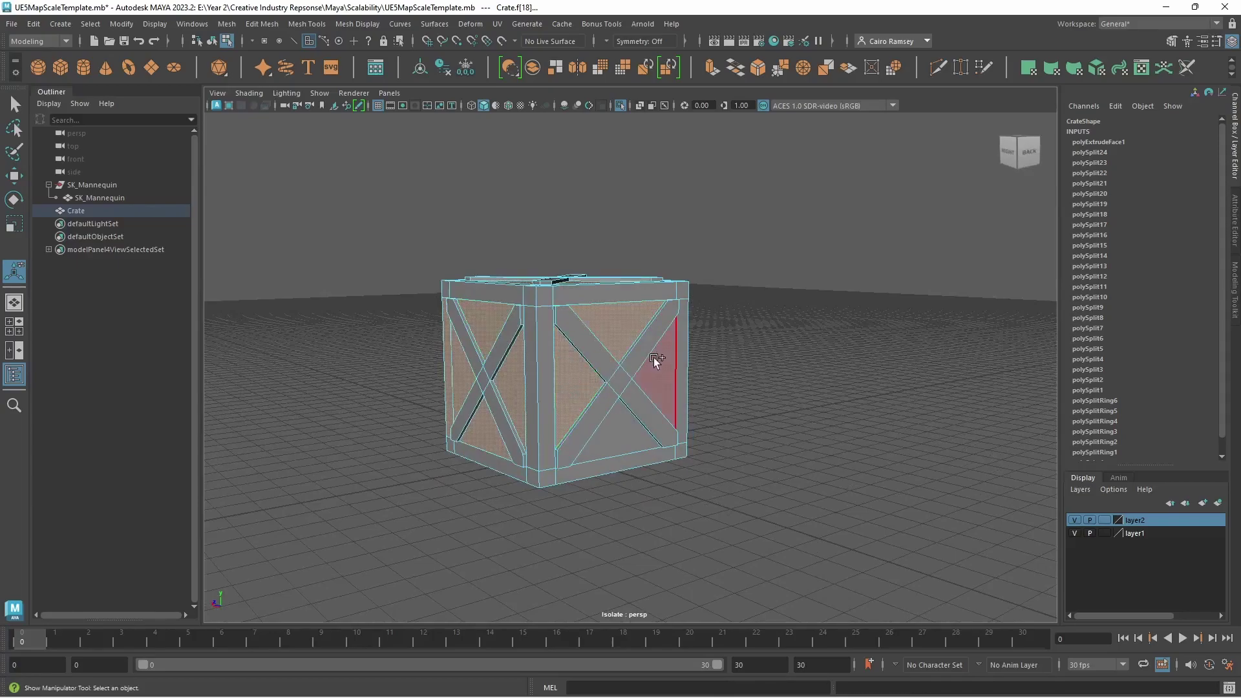
alt+drag(665, 415, 526, 377)
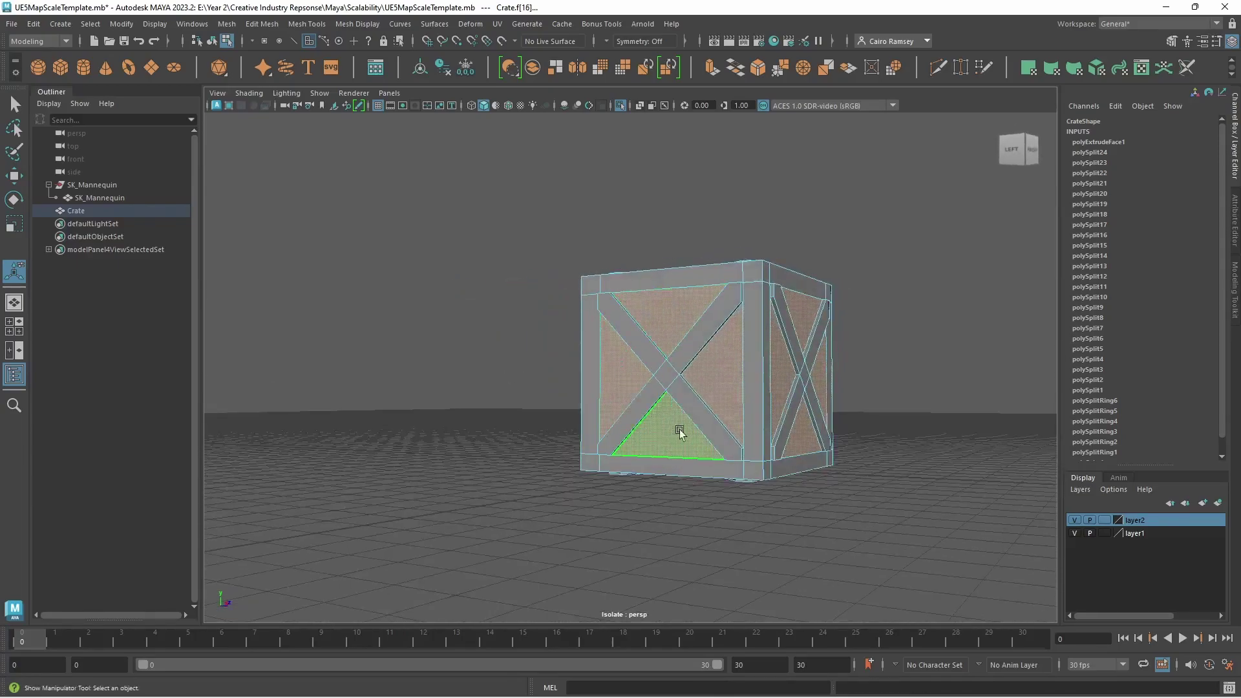
alt+drag(673, 430, 741, 378)
alt+drag(820, 429, 788, 282)
alt+drag(719, 339, 631, 243)
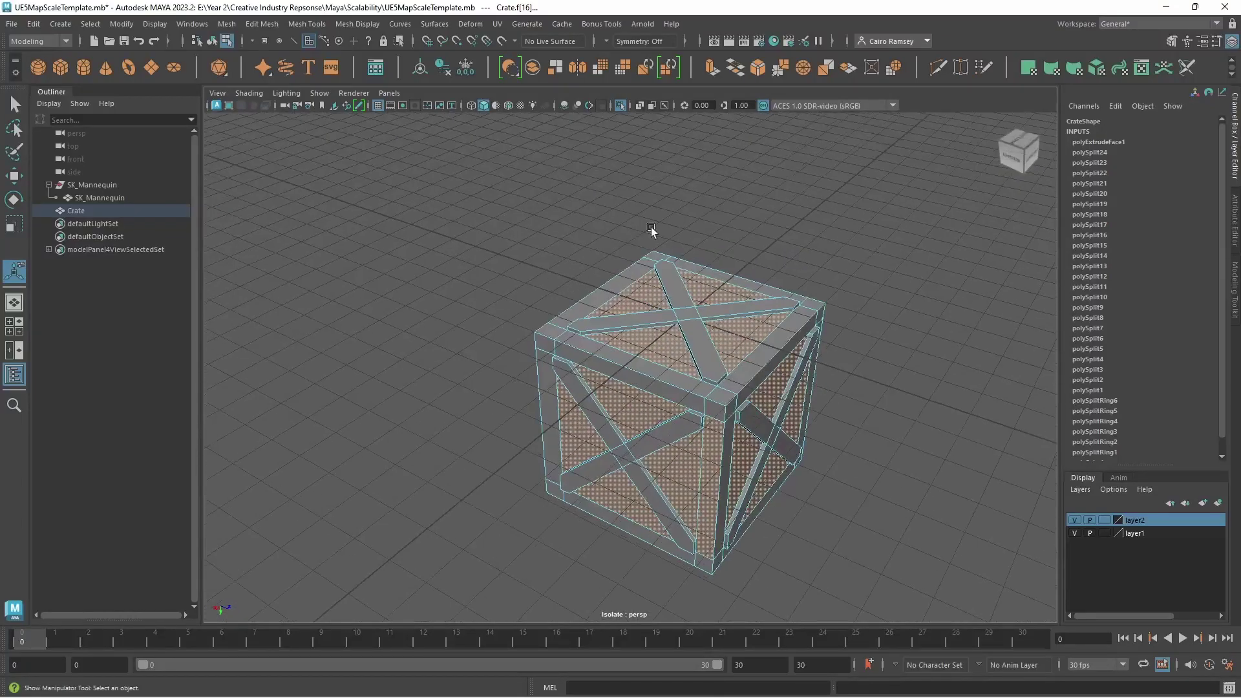
Check the panel selection from other angles and extrude the selected faces inward with a thickness of -1.4
click(1025, 145)
alt+drag(1005, 319, 889, 337)
click(1022, 139)
alt+drag(847, 378, 728, 375)
key(ctrl+e)
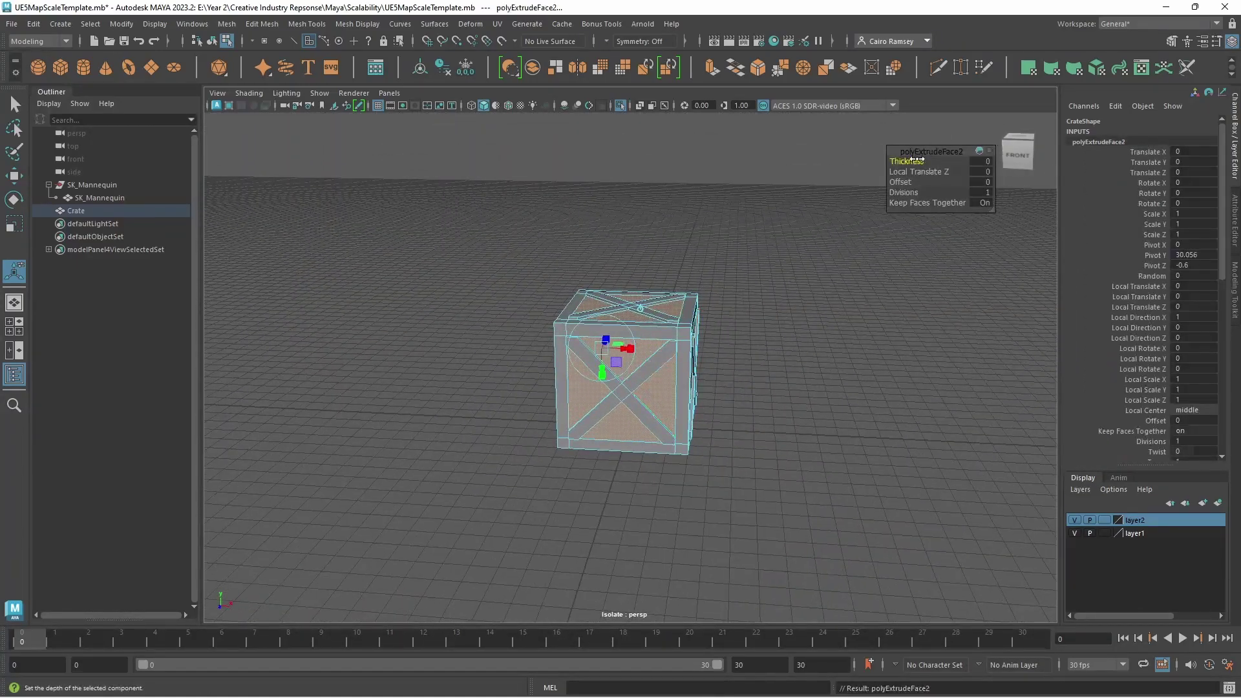
alt+drag(787, 434, 700, 399)
scroll(701, 399, up, 5)
drag(899, 161, 901, 161)
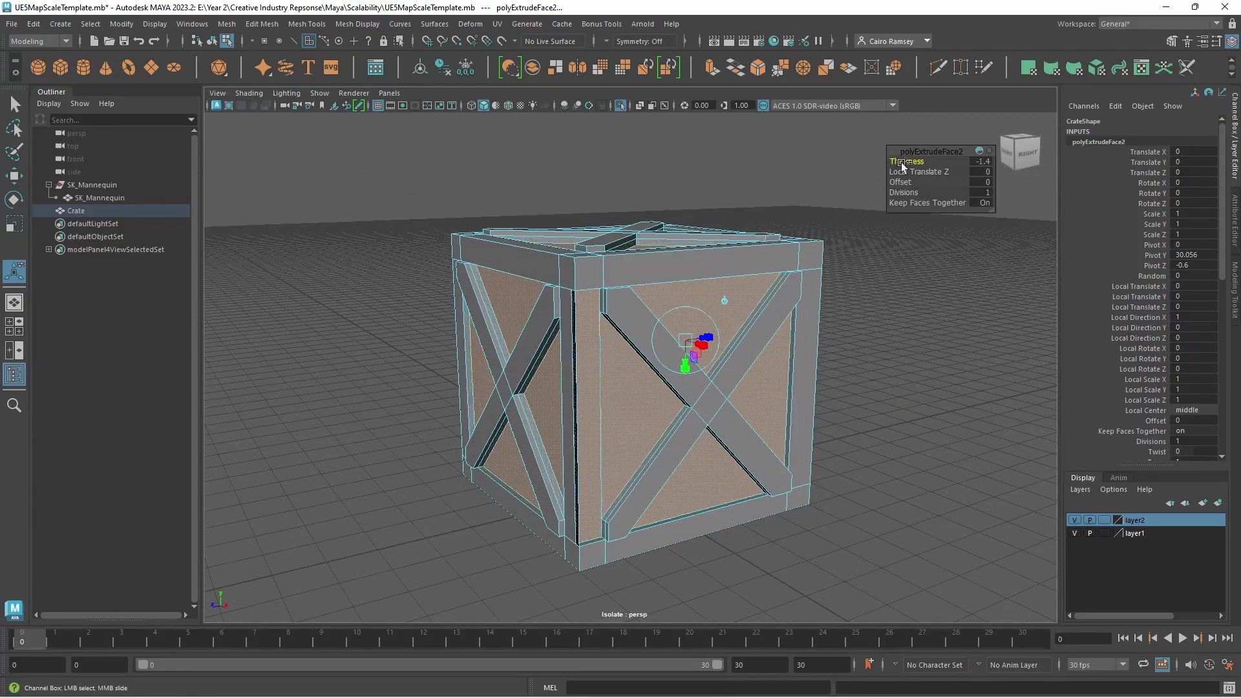
Undo the panel extrusion and extrude the selected X brace faces with a thickness of -0.1
key(ctrl+z)
key(ctrl+z)
key(ctrl+z)
alt+drag(593, 438, 780, 388)
key(ctrl+e)
drag(912, 158, 901, 159)
alt+drag(906, 346, 810, 329)
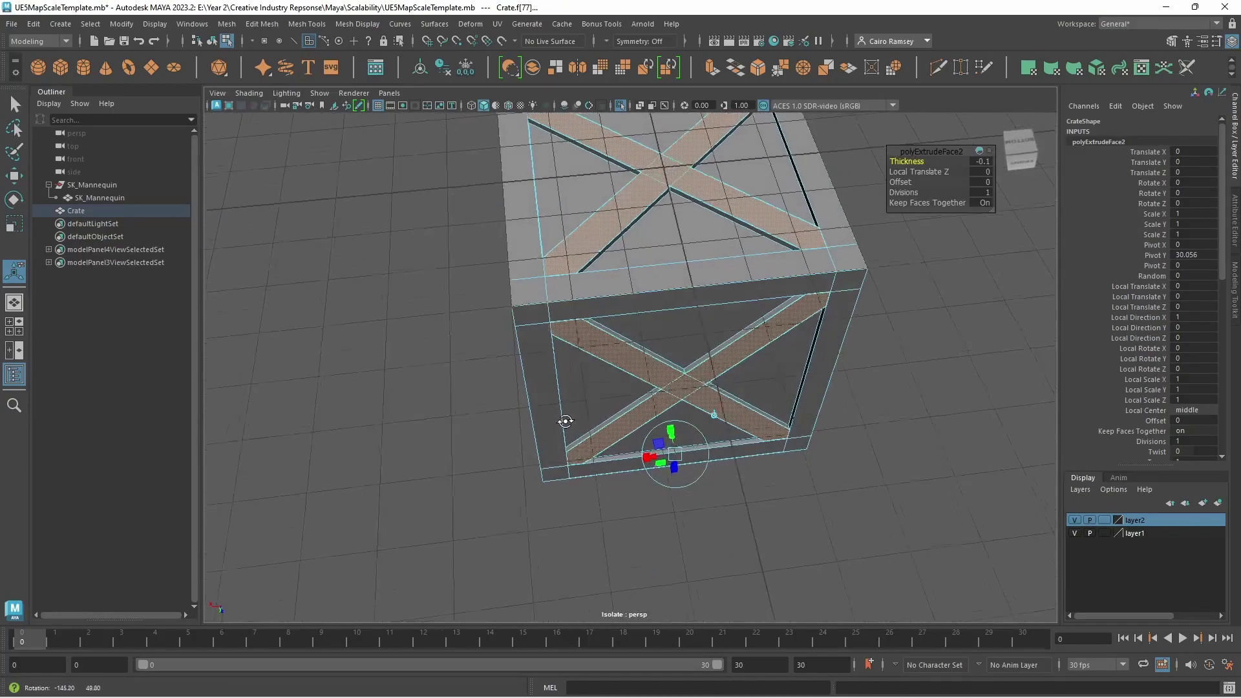
alt+drag(565, 424, 642, 413)
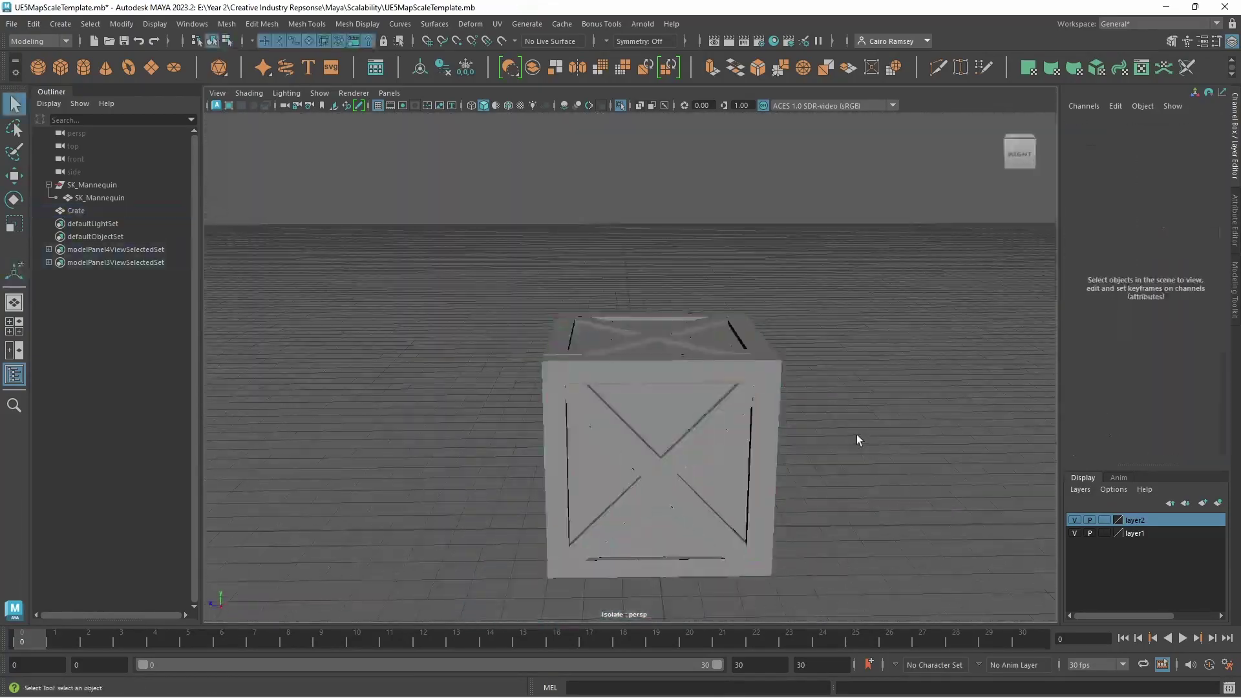
Face the crate from the front and start saving the scene under the new file name Crate_v001
click(1015, 153)
click(12, 23)
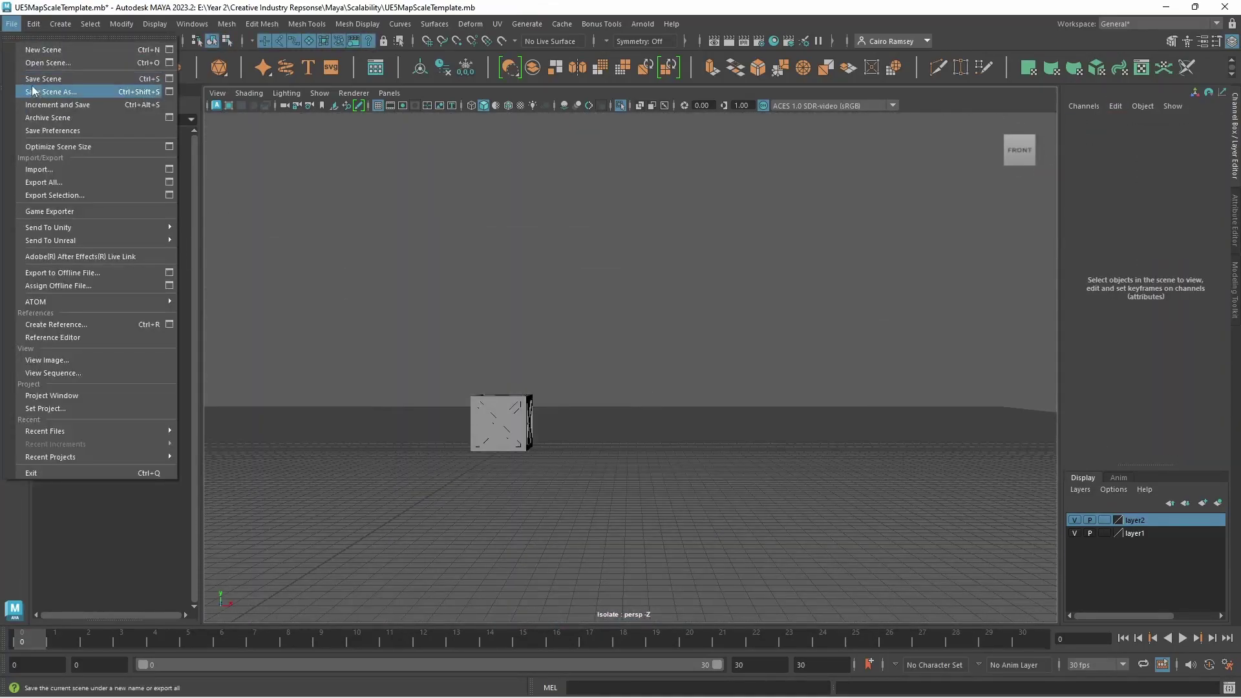
click(39, 79)
text(Crate_v001)
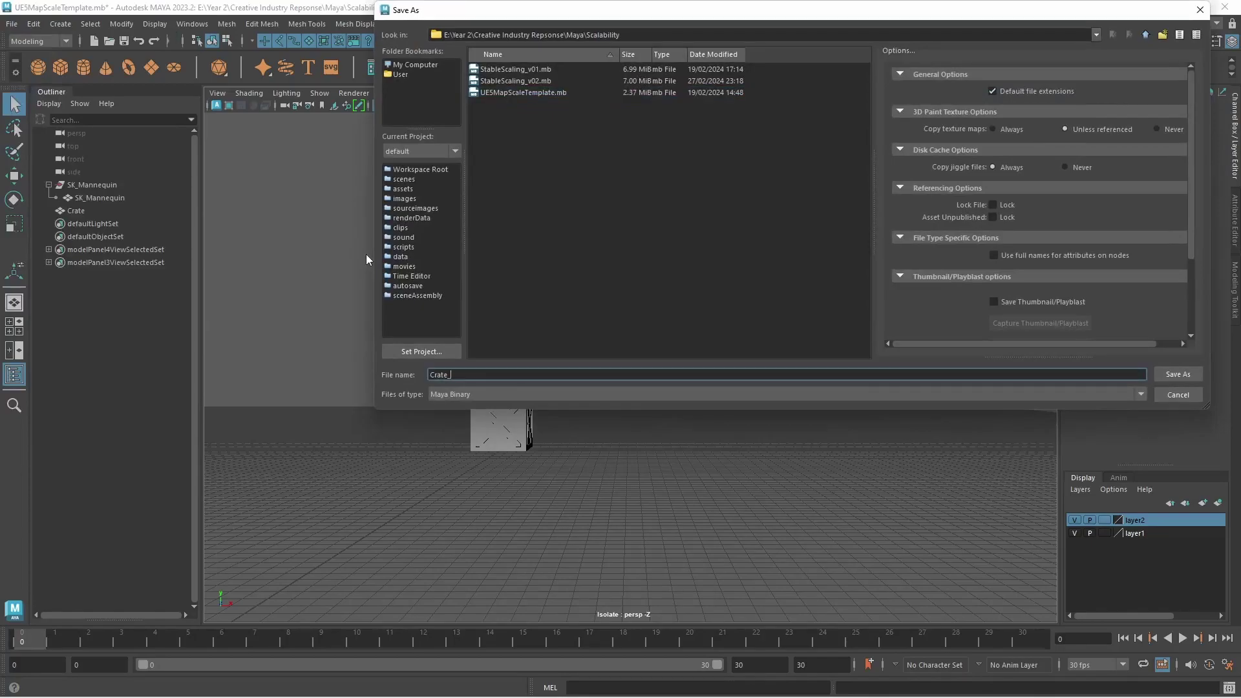
Create a folder named Crate inside the Maya directory and save the scene into it as a Maya Binary file
click(1147, 34)
right_click(505, 237)
click(532, 261)
key(Return)
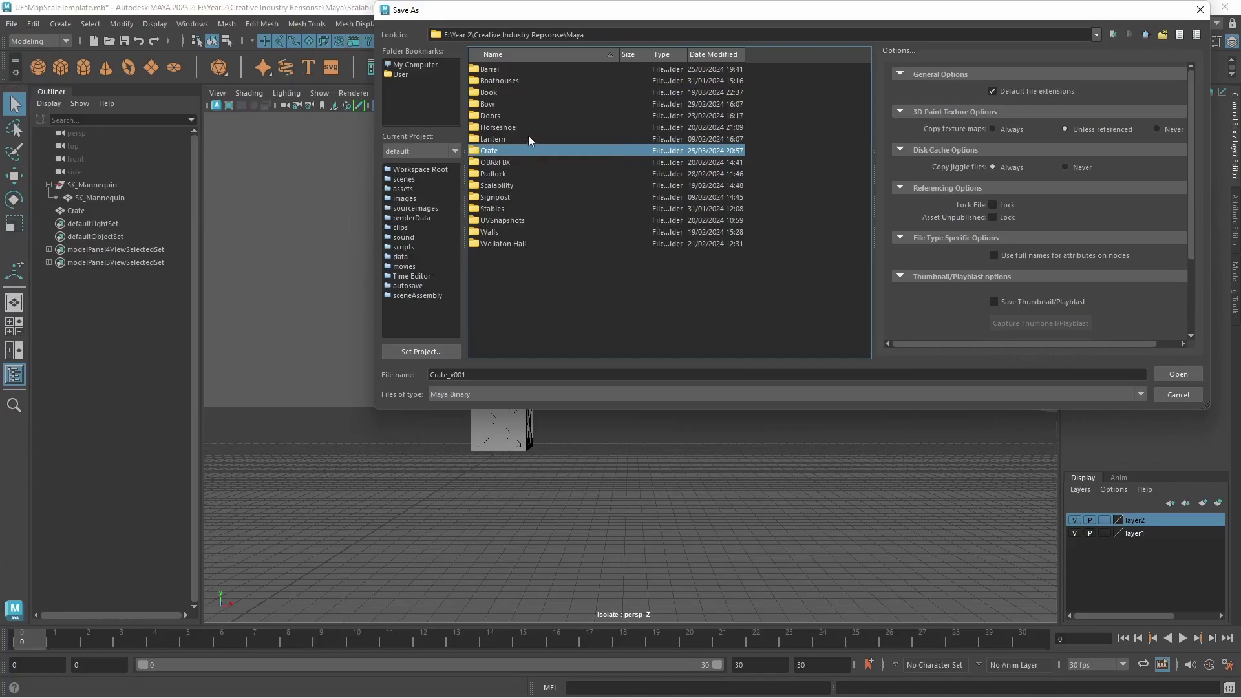
double_click(533, 150)
click(1177, 375)
Select the crate and save the scene again over the existing Crate_v001.mb
scroll(598, 502, up, 5)
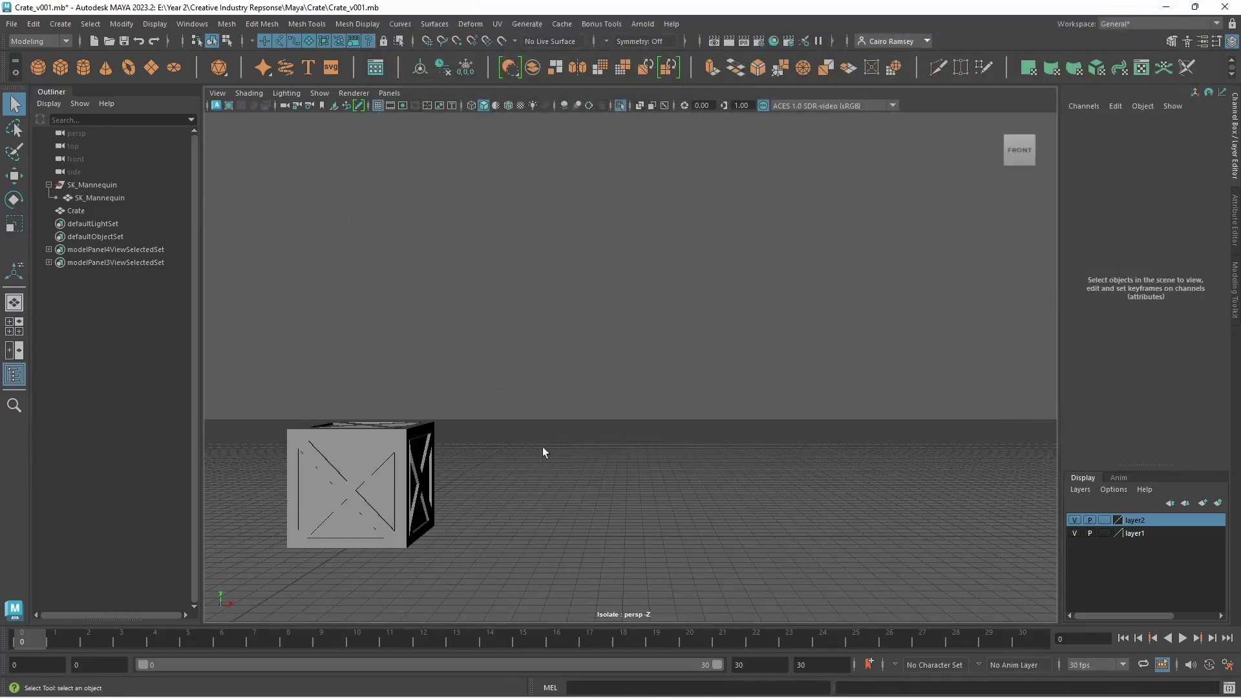
click(388, 477)
click(12, 25)
click(36, 94)
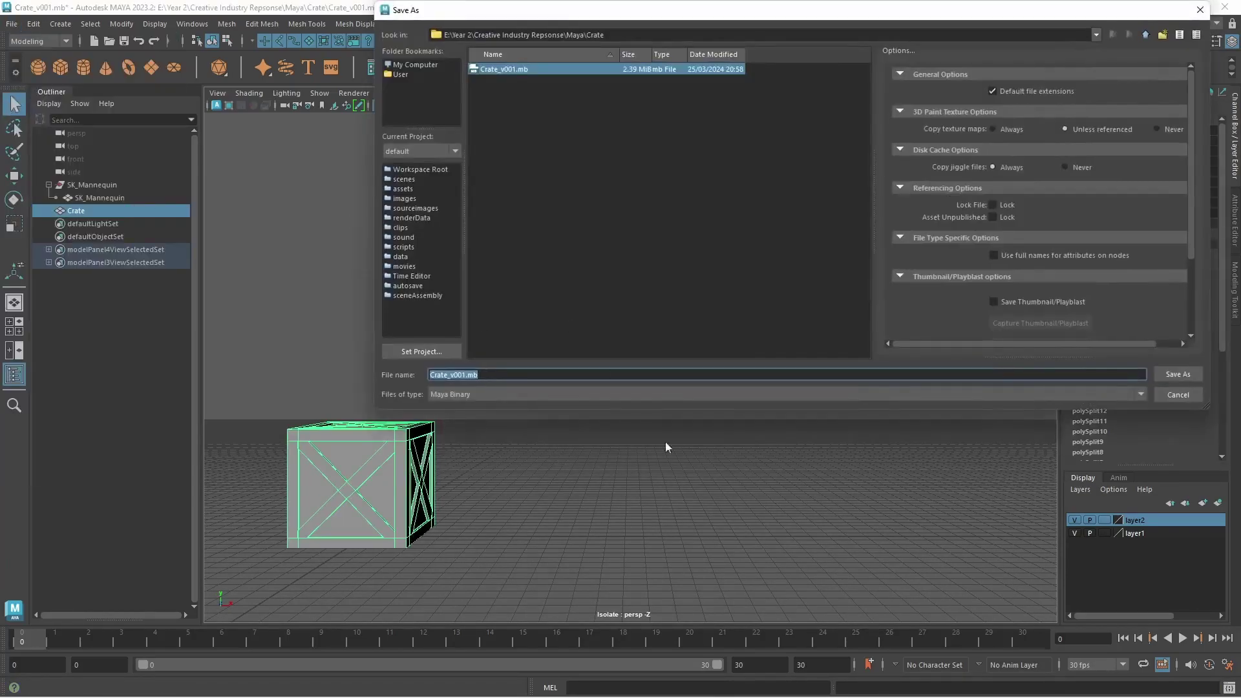
click(1167, 378)
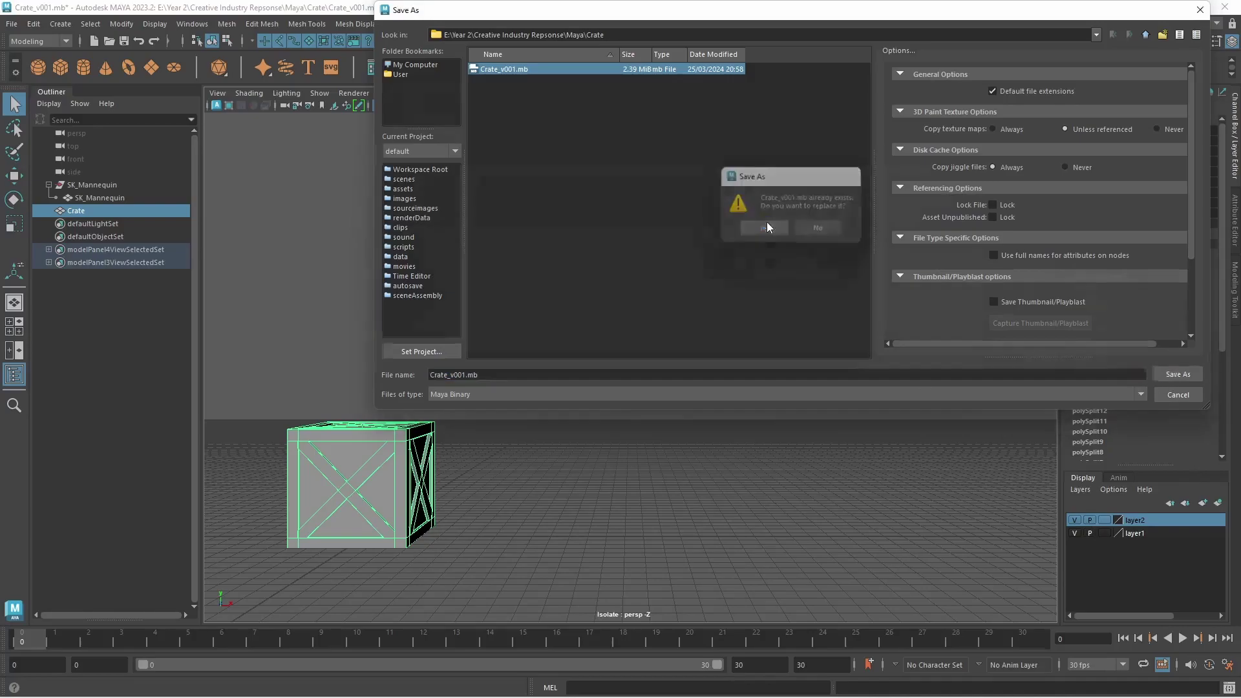